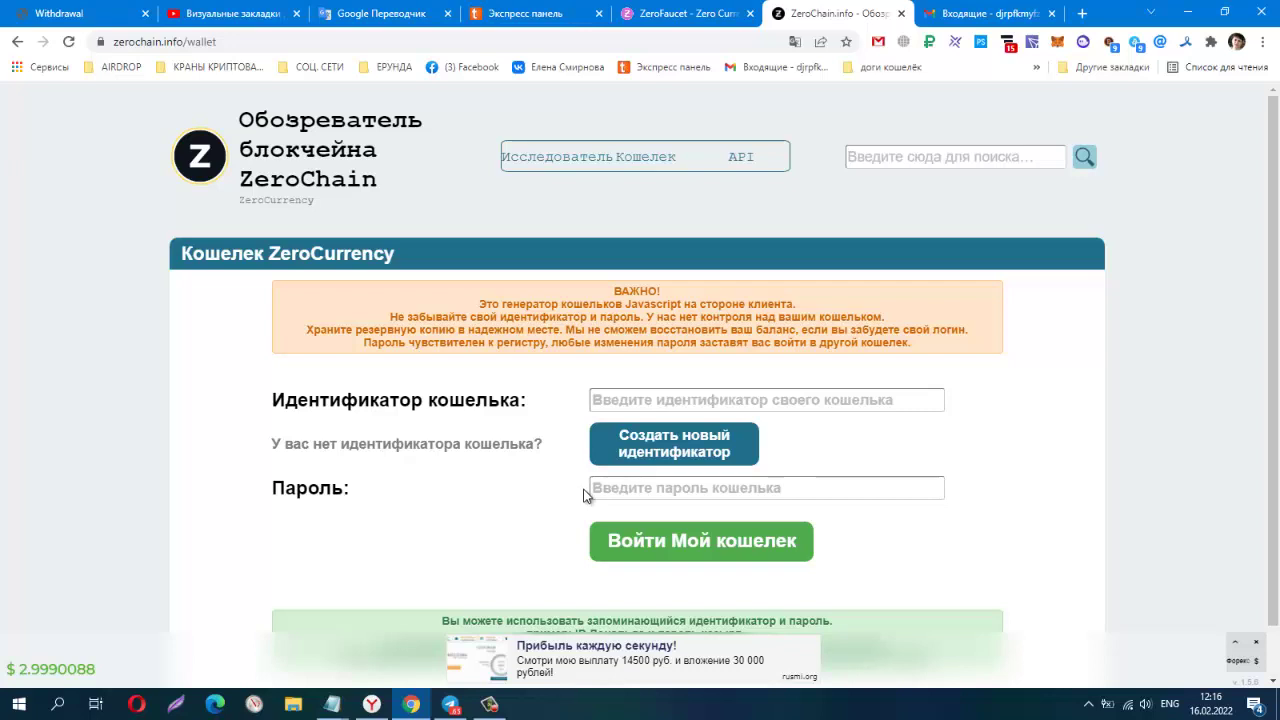
Hide the advertising banner at the bottom of the ZeroChain wallet login page.
click(592, 490)
click(1255, 642)
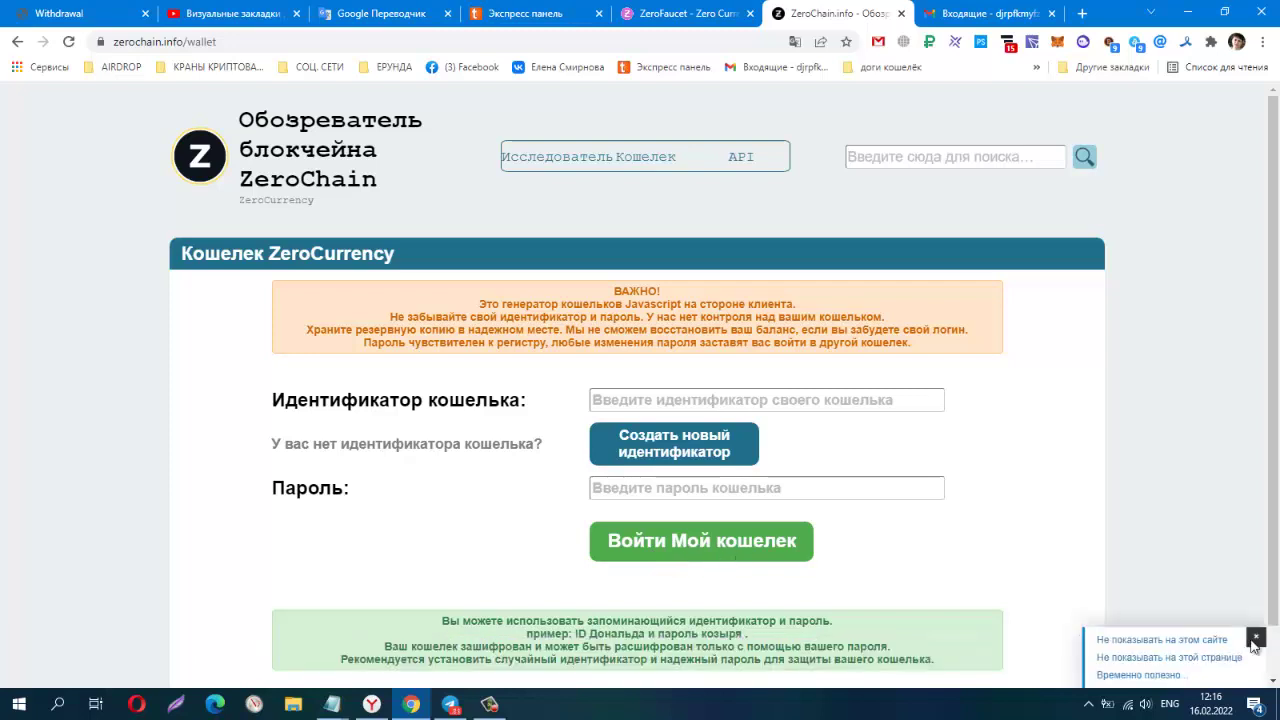
click(1254, 639)
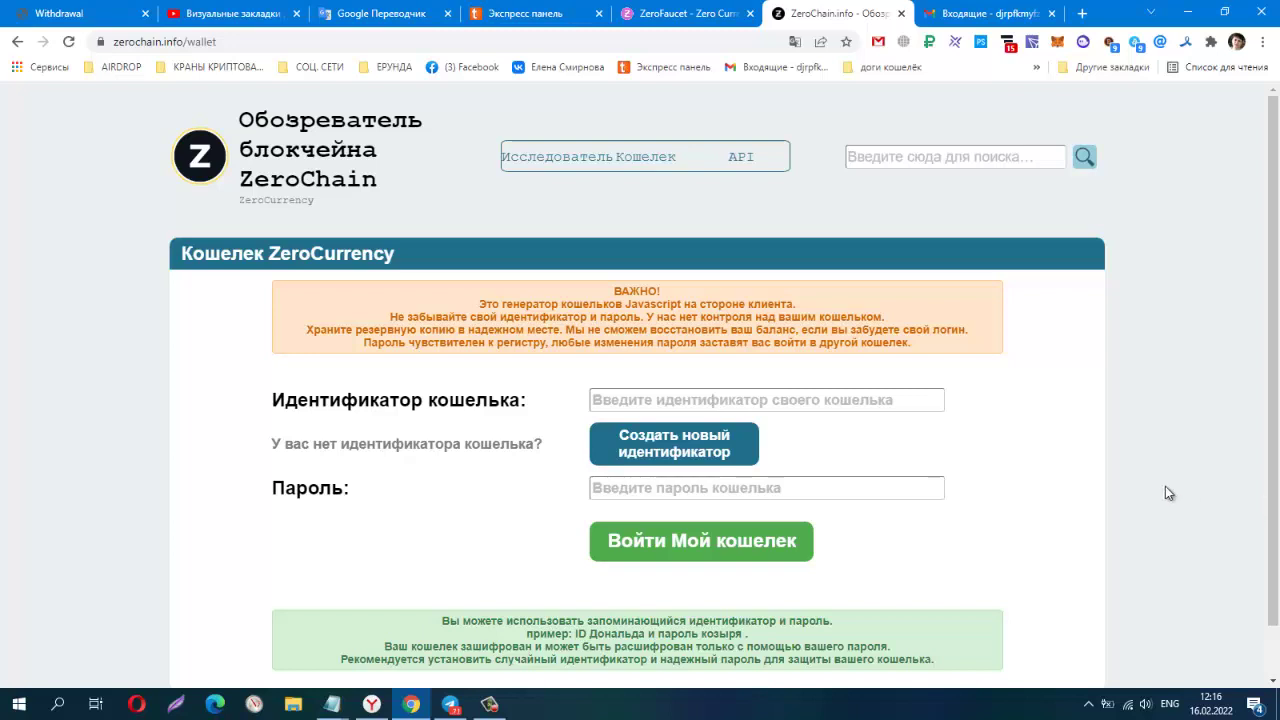
scroll(1166, 487, down, 1)
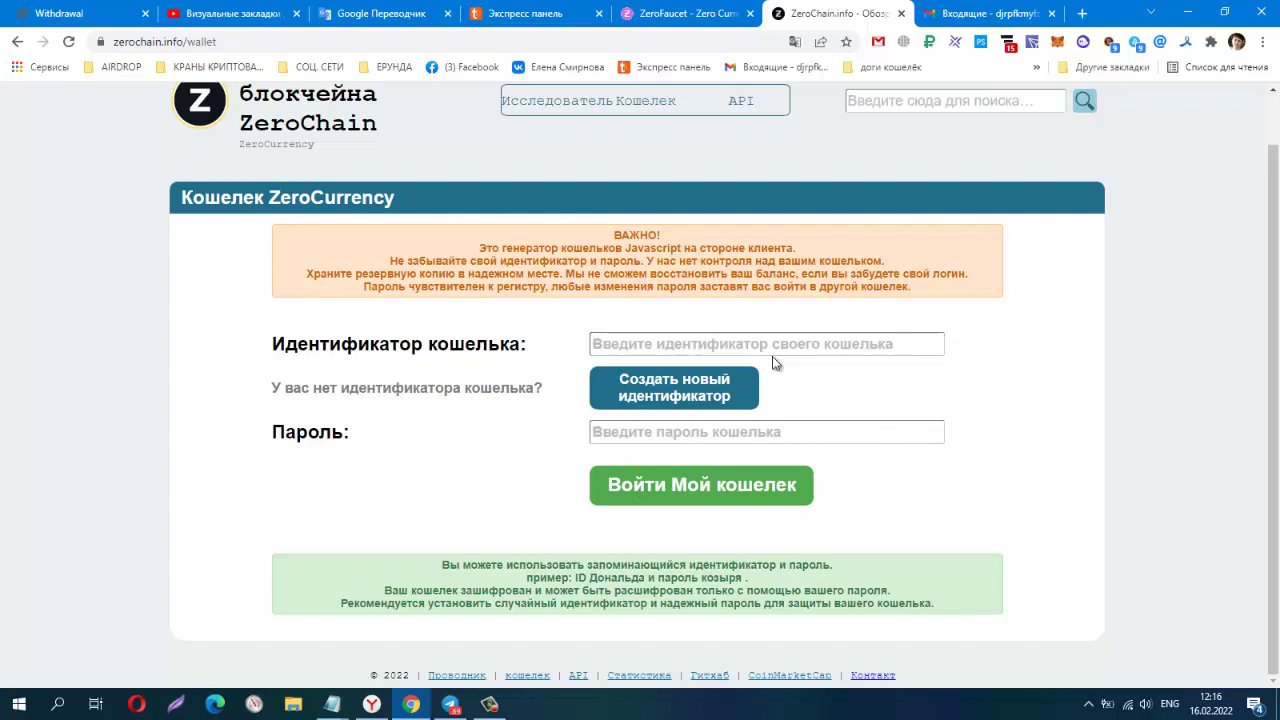
click(816, 349)
Show the page in original English and log into the wallet, which holds 0 ZER.
click(793, 42)
click(623, 72)
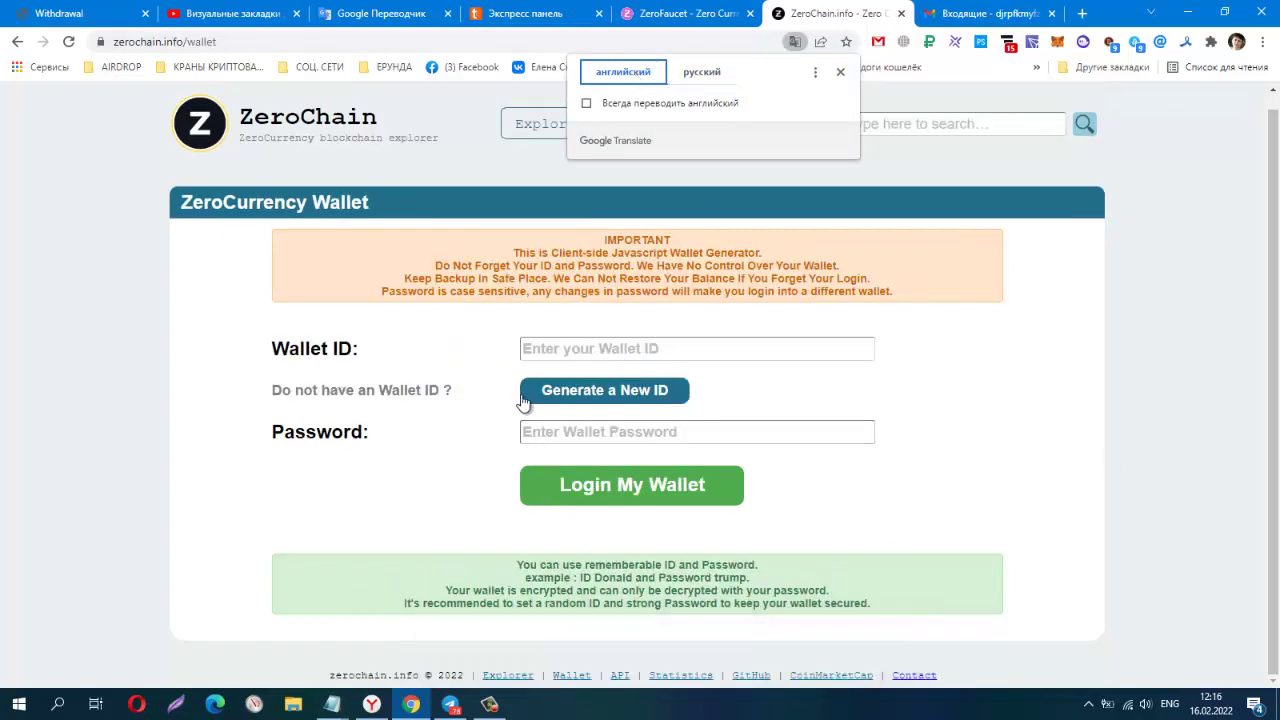
click(598, 431)
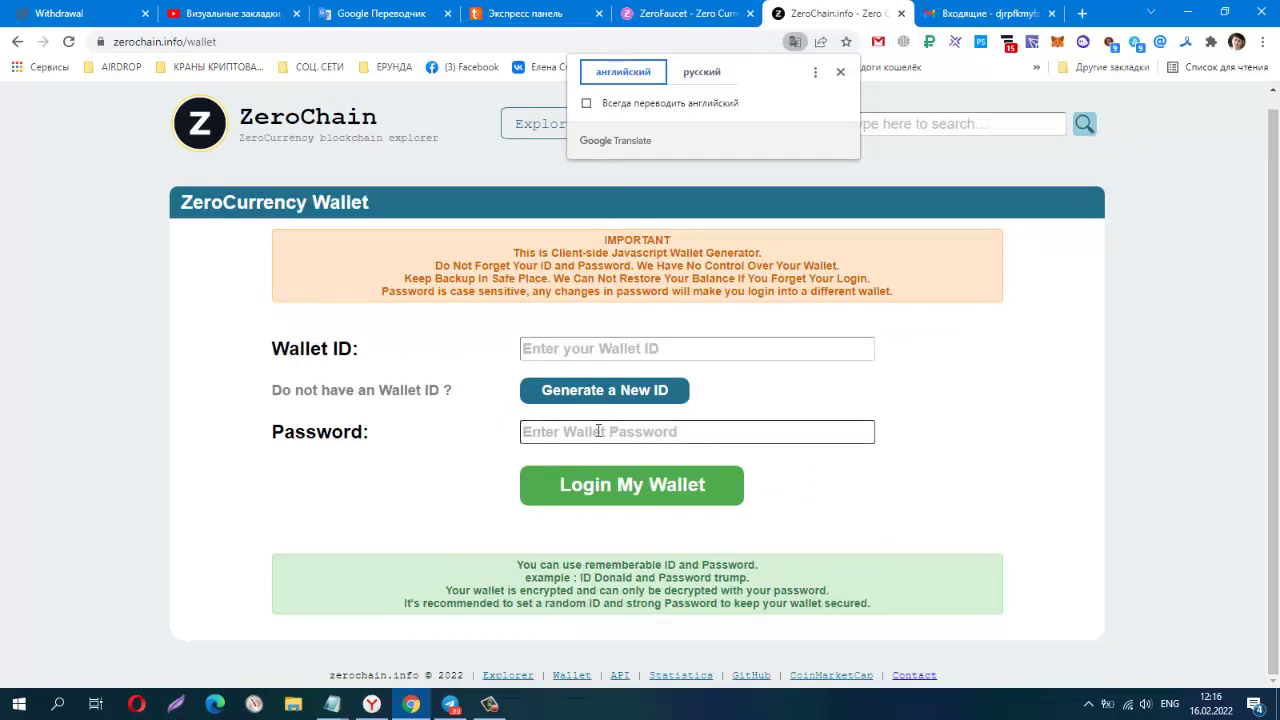
click(625, 486)
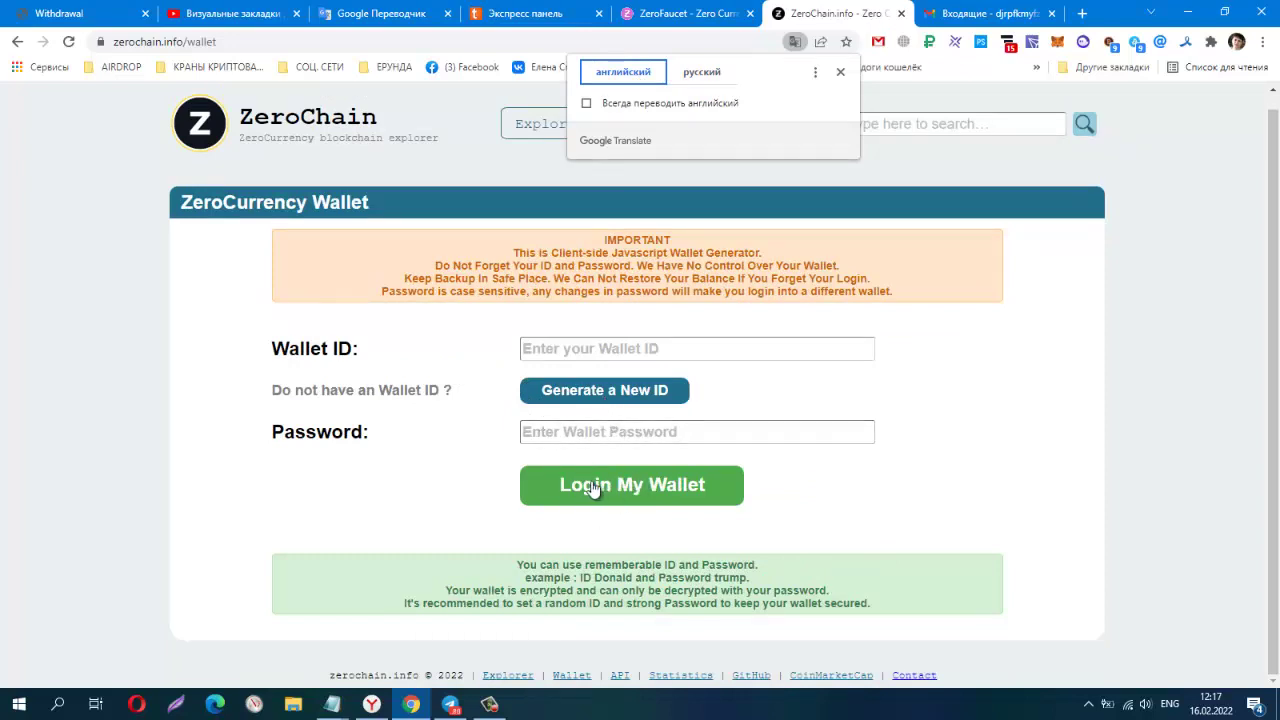
mouse_move(490, 706)
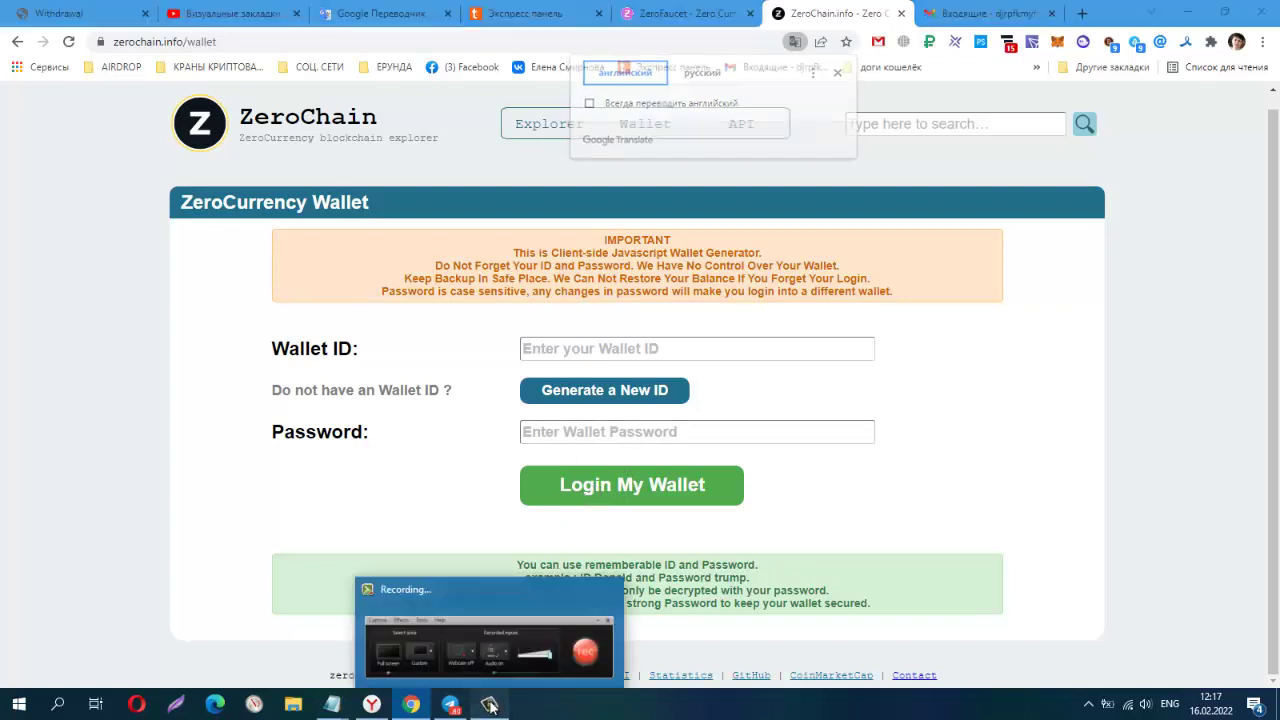
click(1200, 630)
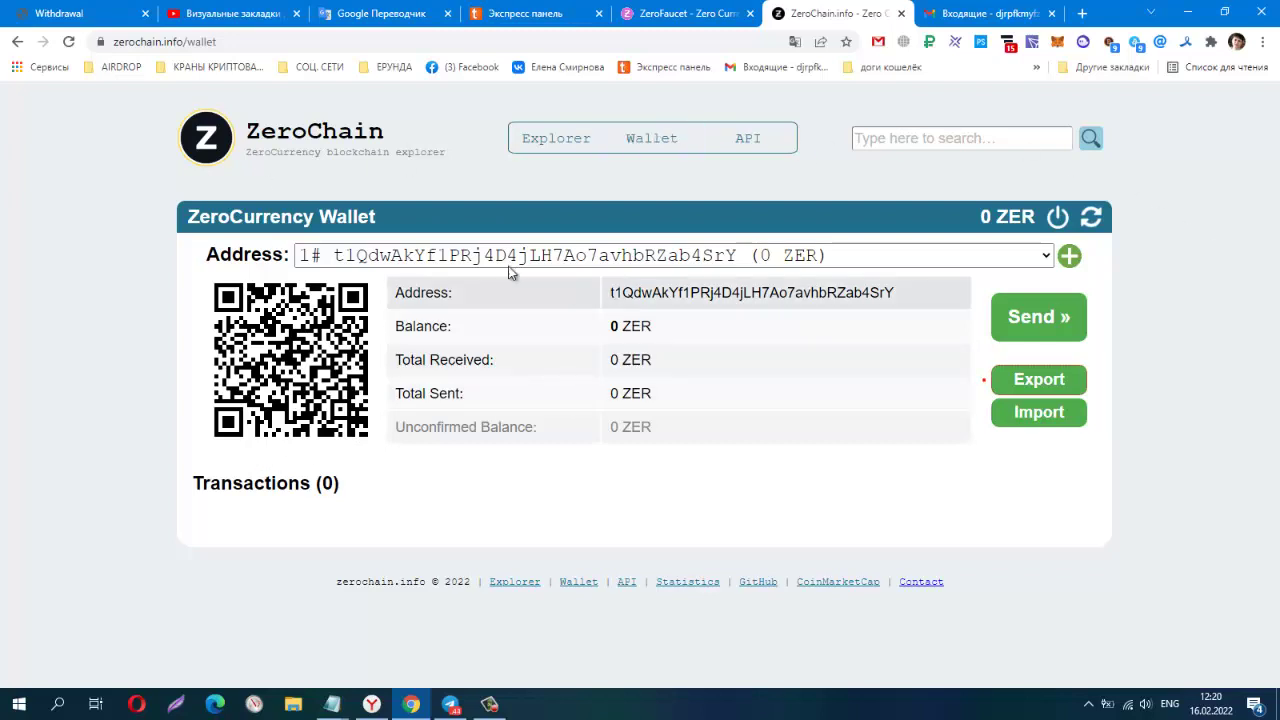
click(370, 258)
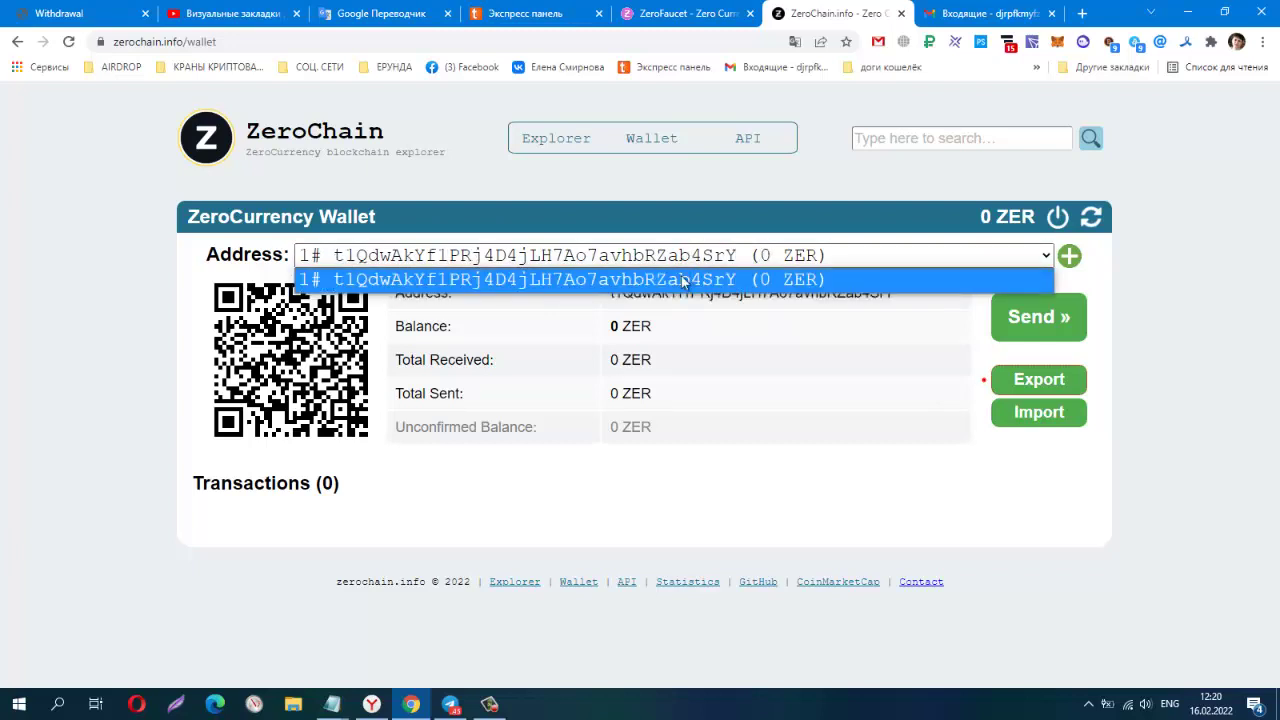
click(683, 281)
double_click(722, 292)
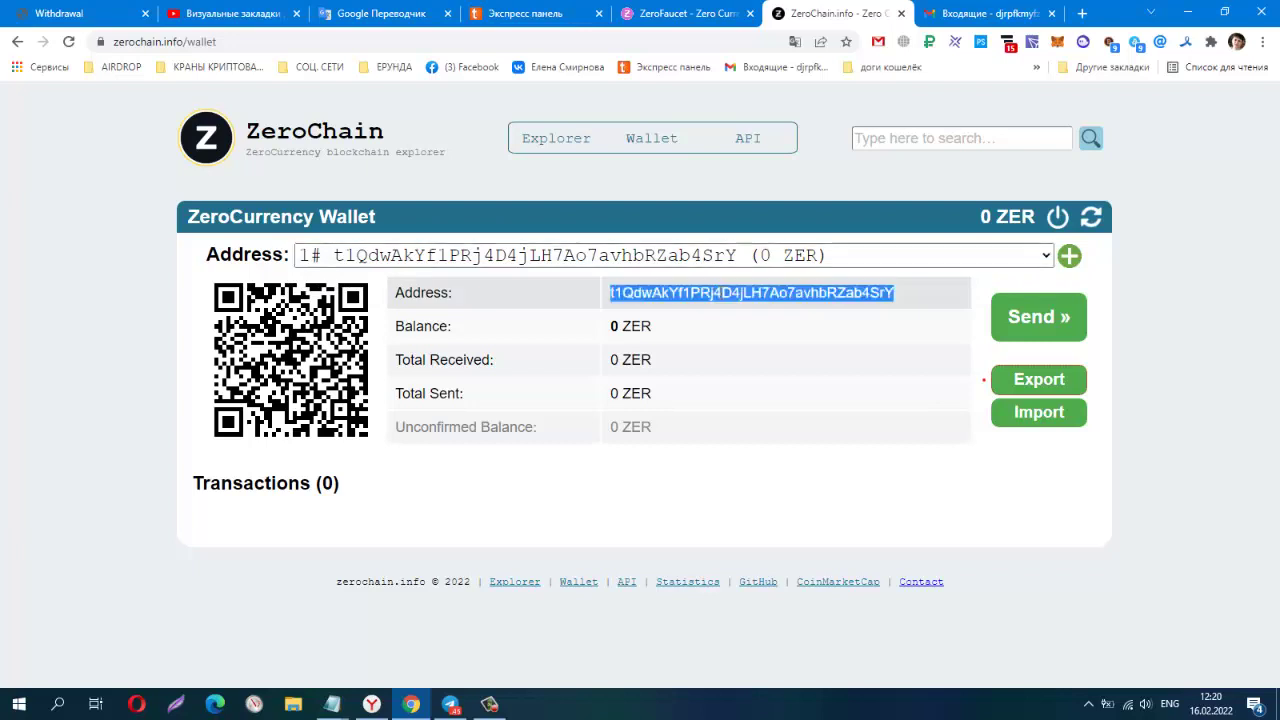
right_click(722, 297)
click(1216, 313)
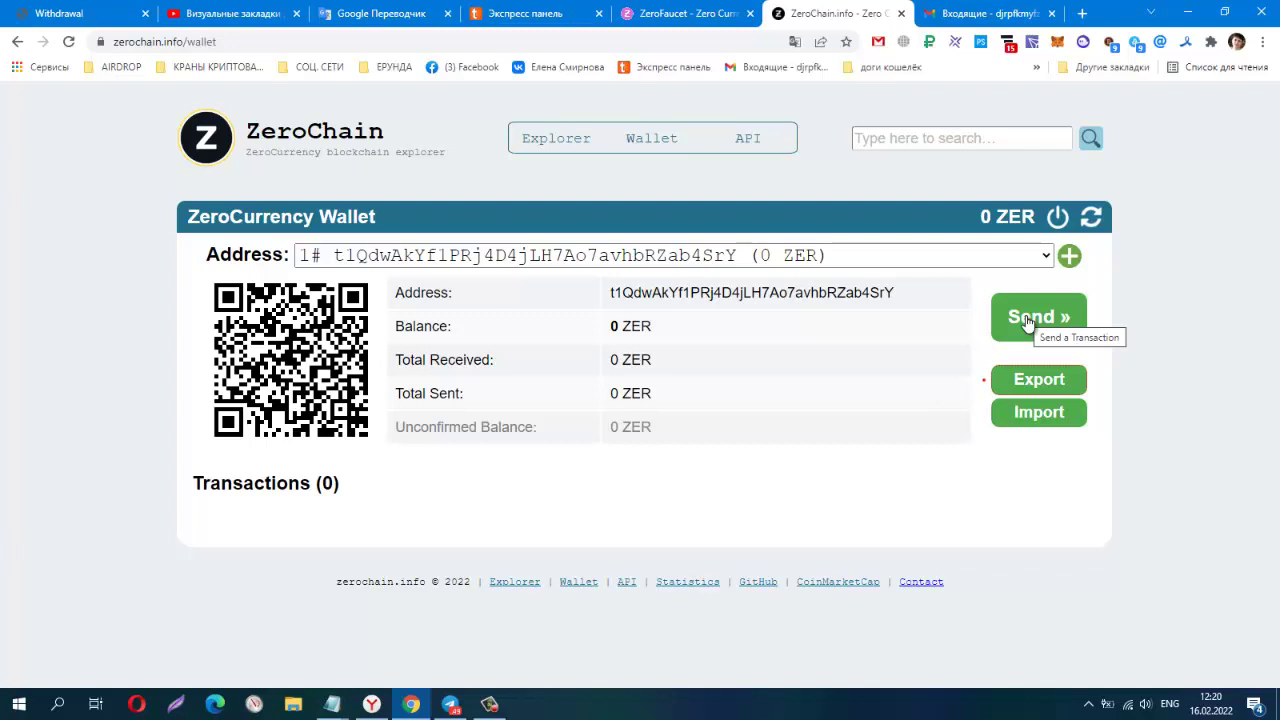
Open Send a Transaction and check the empty To and Amount fields and the 0.00000085 fee.
click(1027, 318)
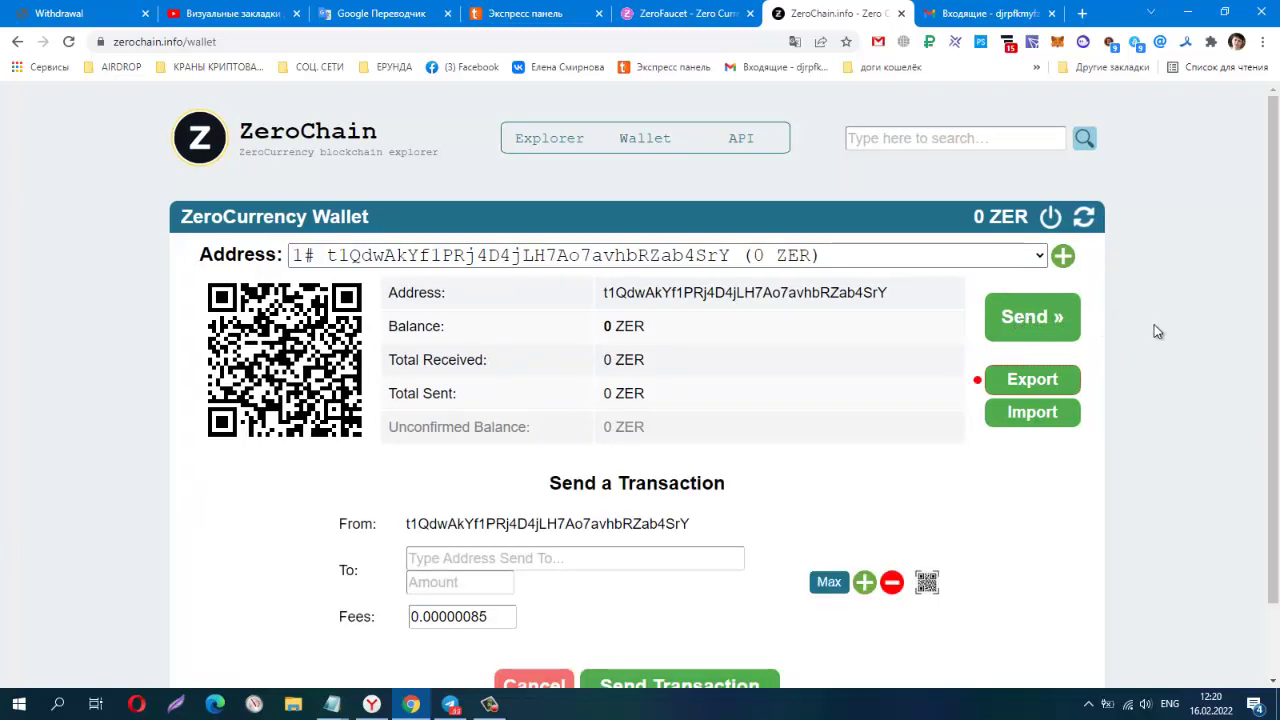
scroll(1154, 331, down, 1)
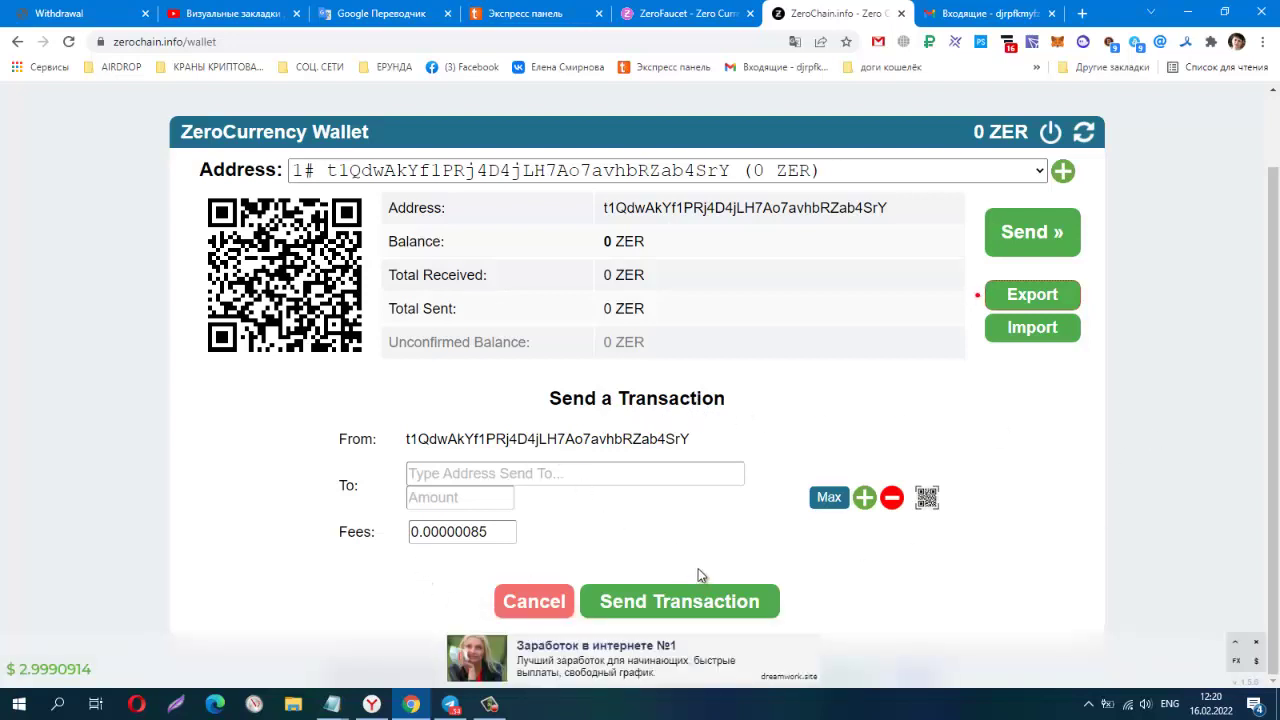
click(478, 474)
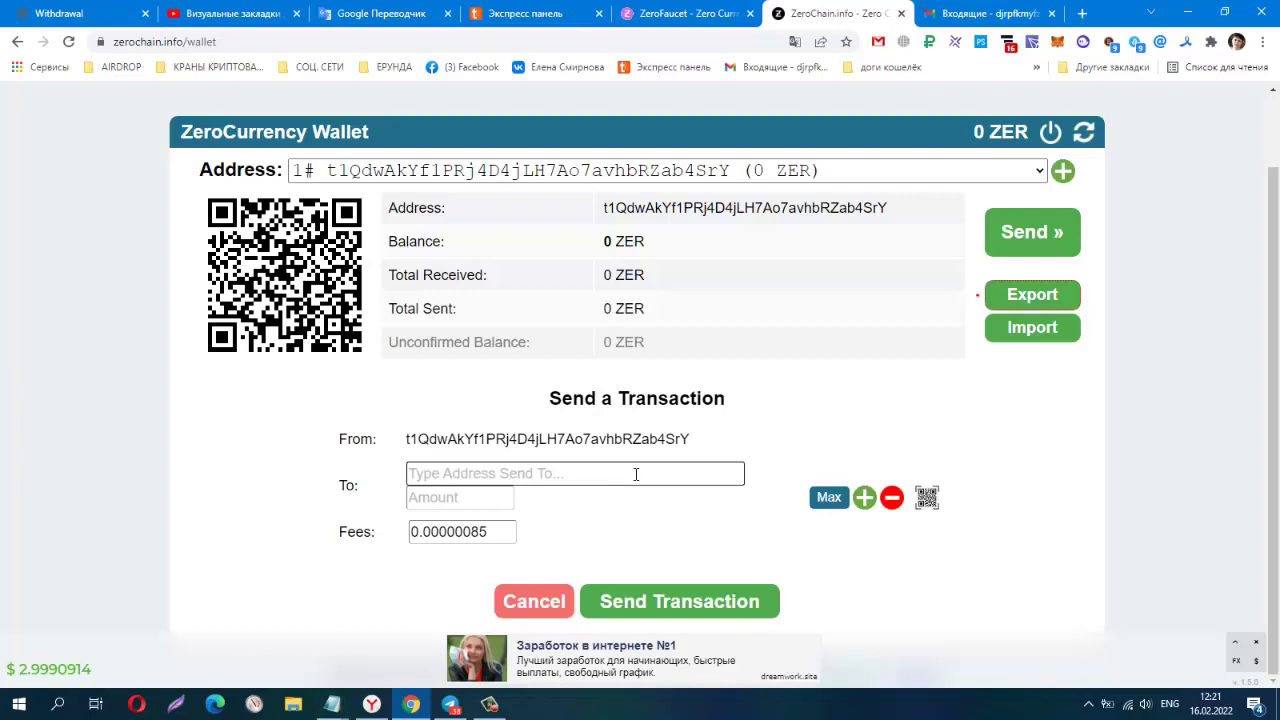
click(476, 497)
click(483, 538)
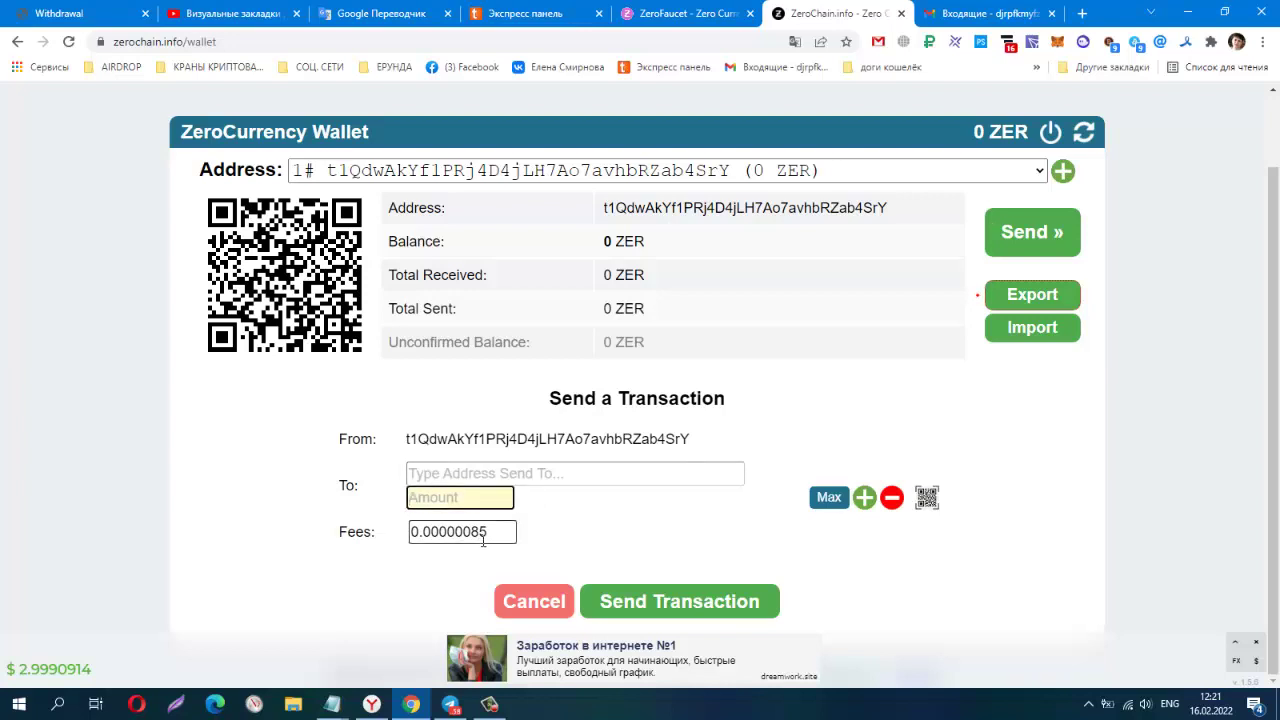
drag(474, 536, 498, 531)
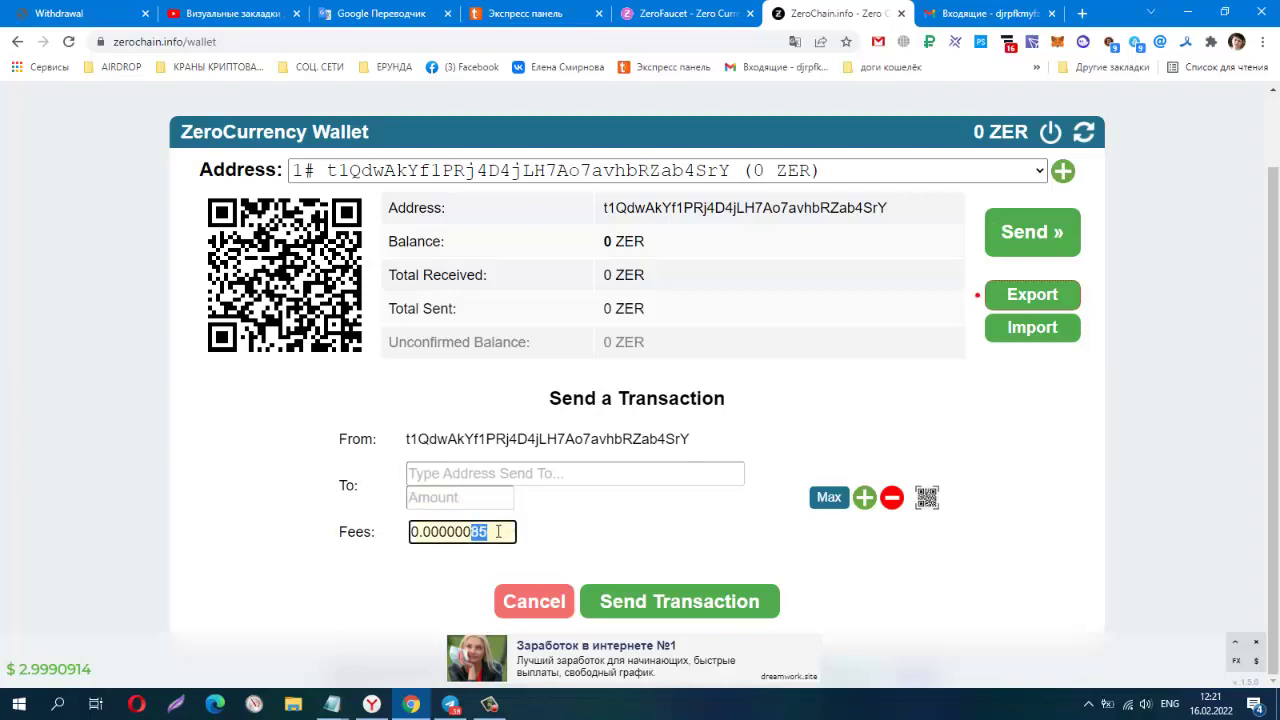
click(1130, 473)
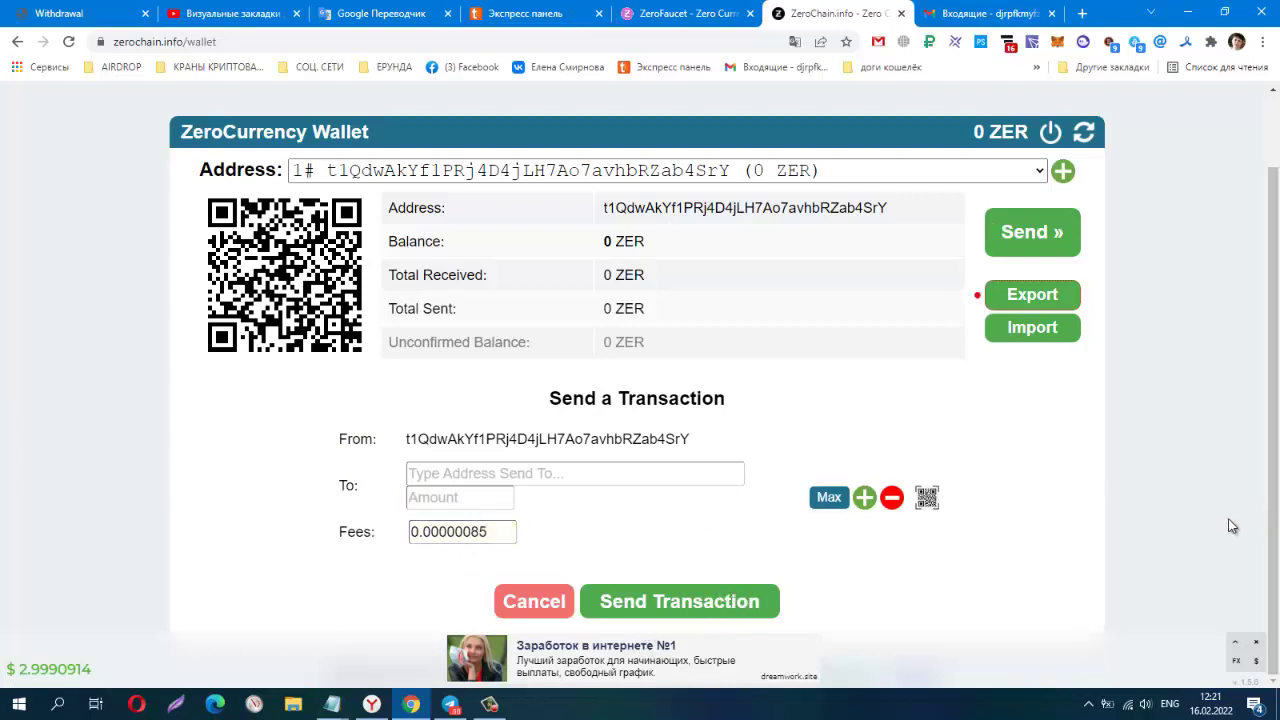
scroll(1232, 526, up, 1)
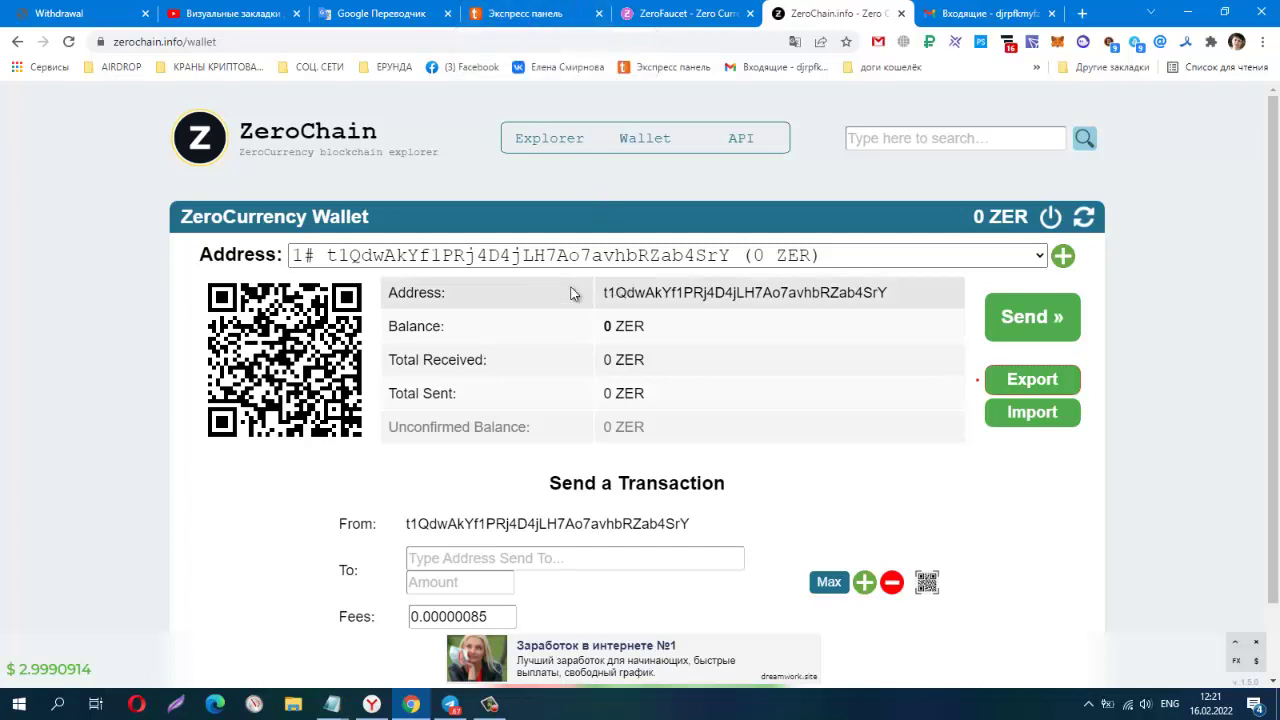
Copy the wallet address from the ZeroChain wallet details table.
double_click(712, 292)
right_click(712, 293)
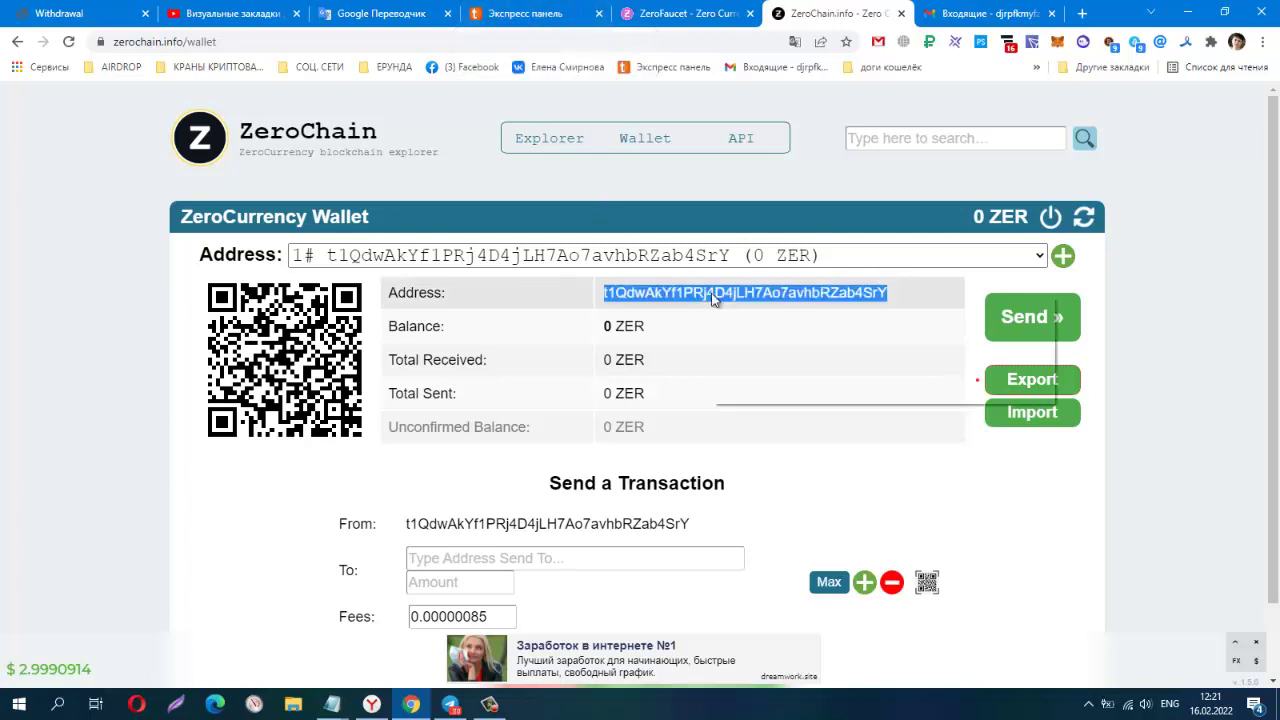
click(788, 310)
right_click(793, 300)
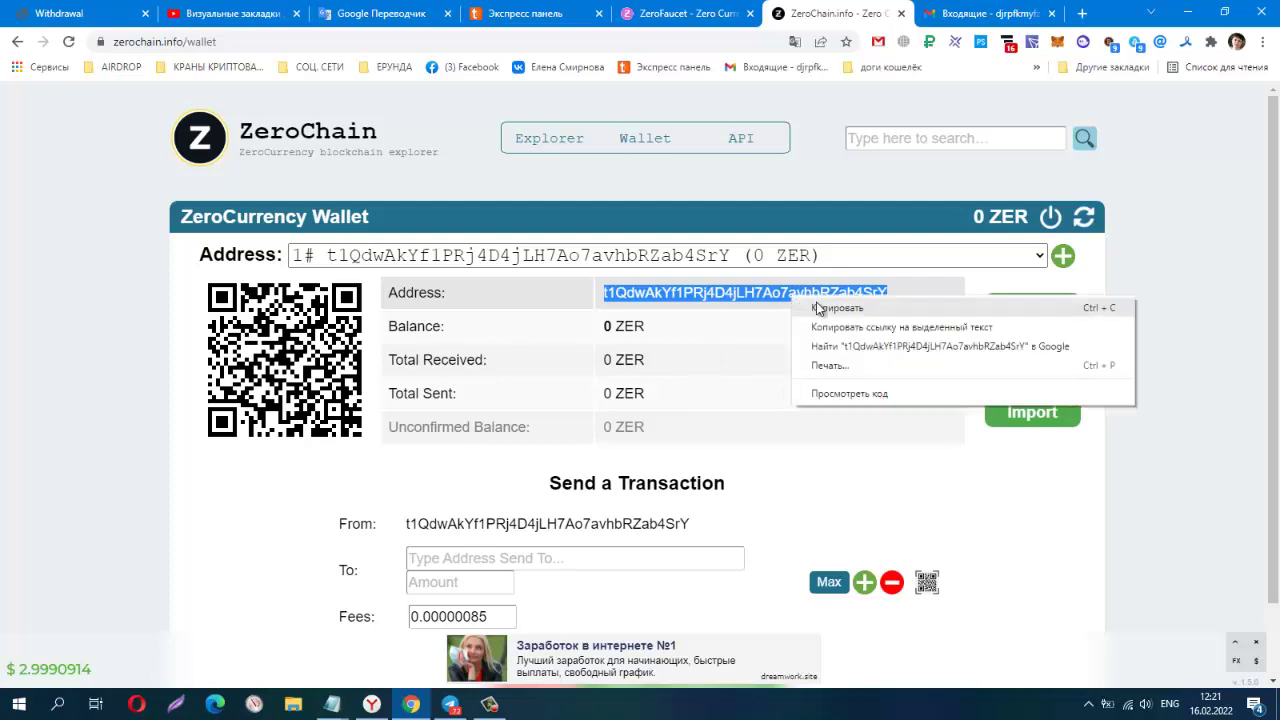
click(815, 315)
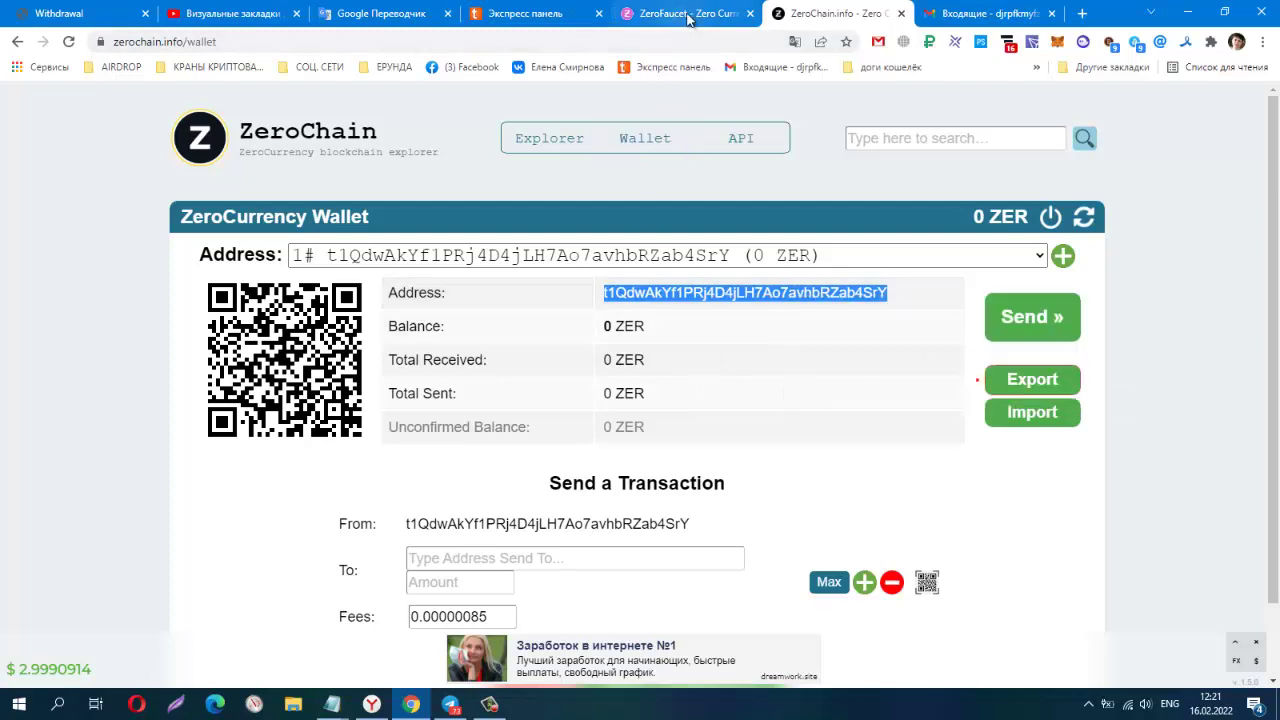
Paste the copied address into ZeroFaucet's ZERO wallet field and log in with Enter & Earn Zero.
click(725, 20)
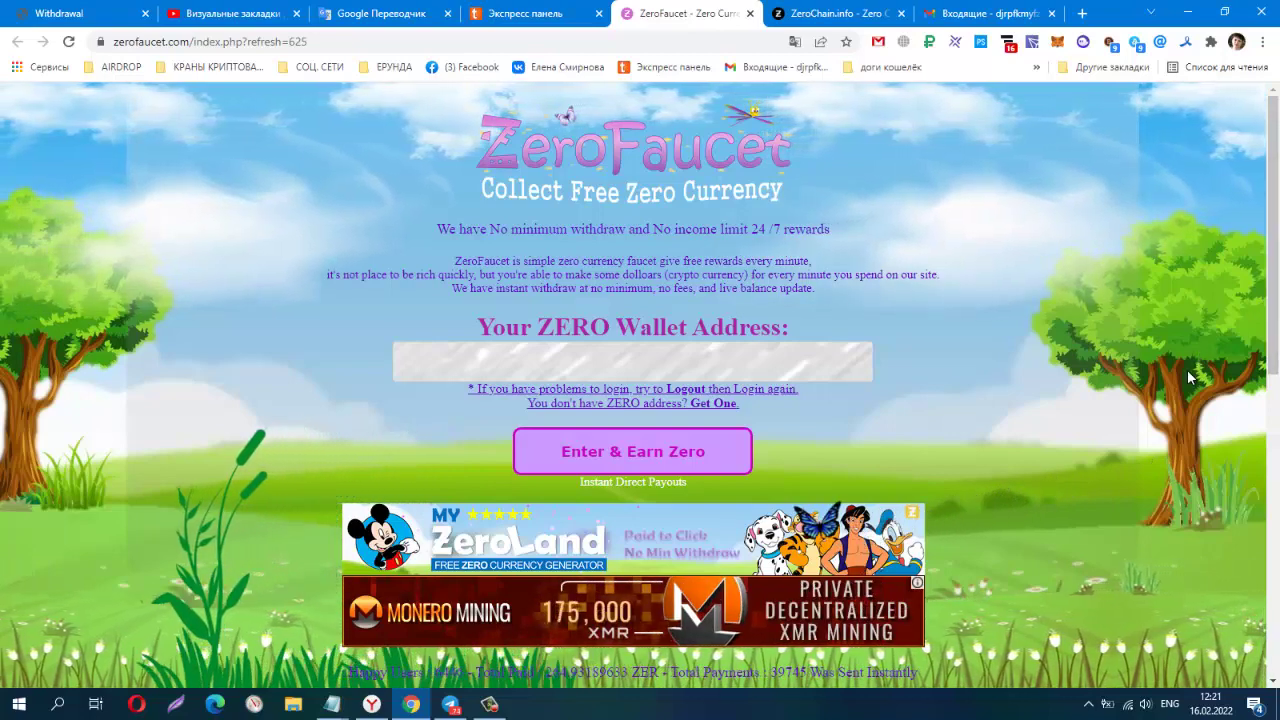
right_click(604, 366)
click(600, 362)
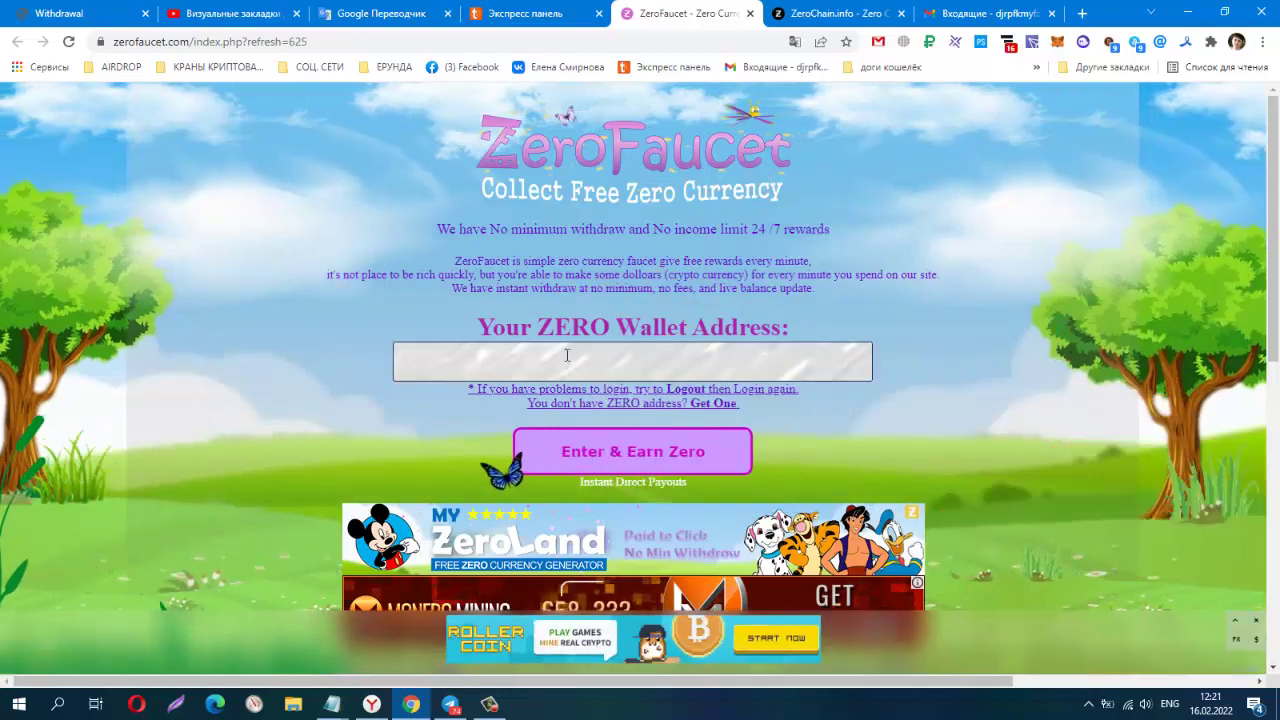
click(584, 408)
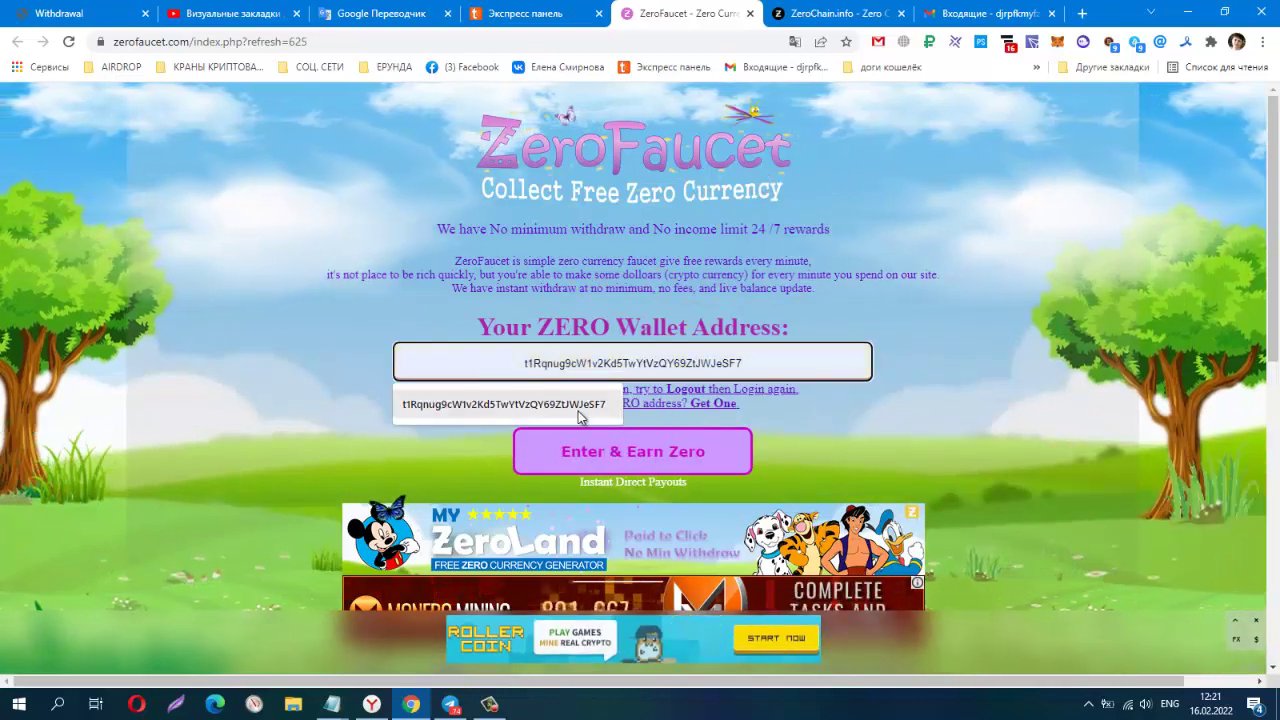
key(ctrl+a)
key(BackSpace)
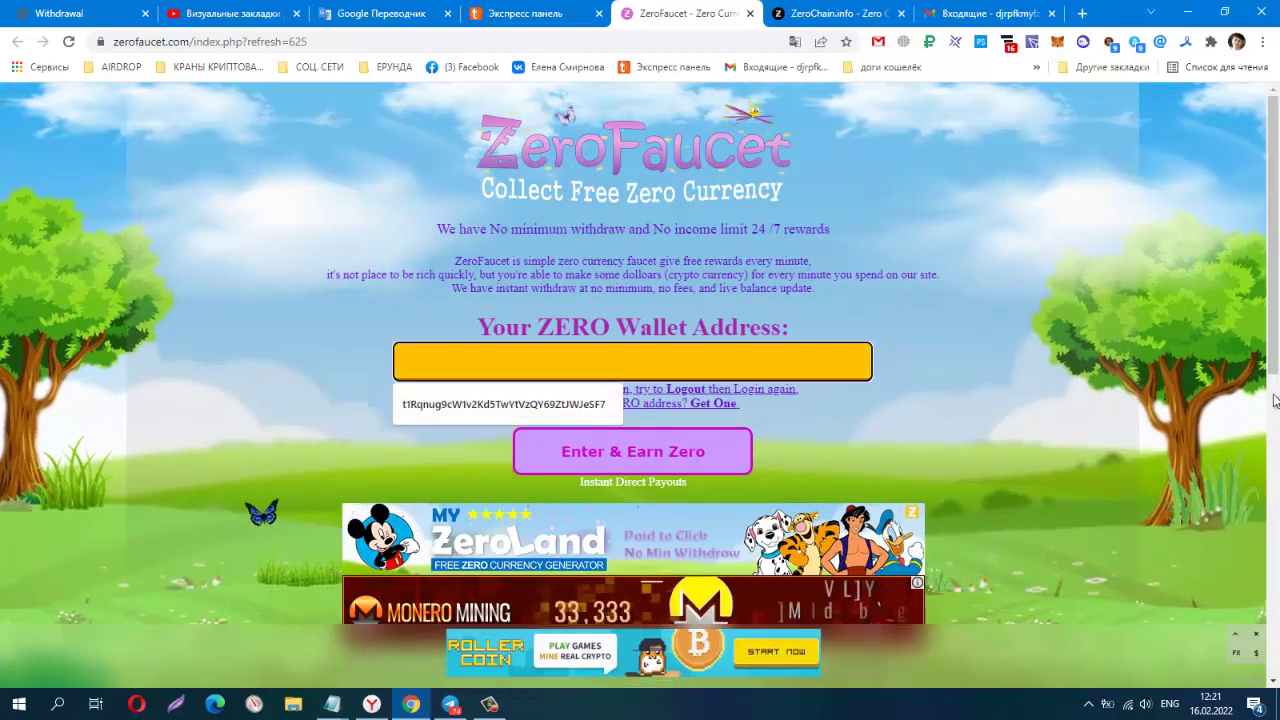
right_click(679, 358)
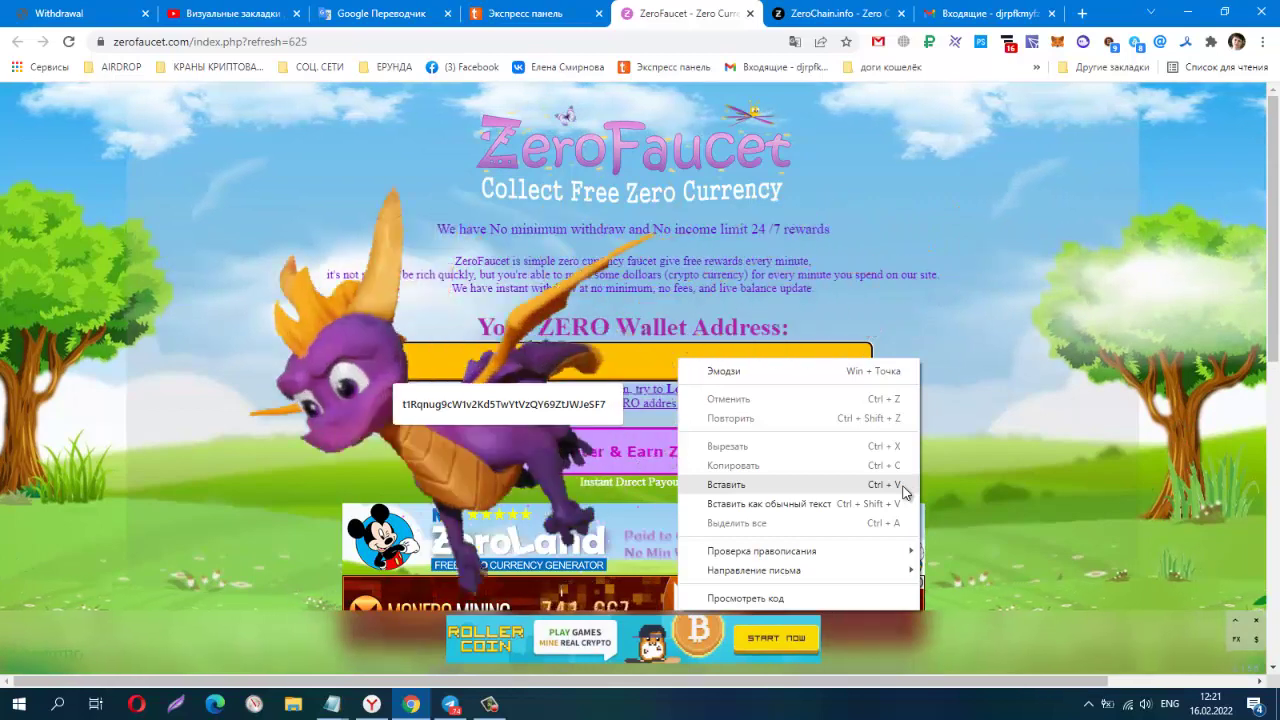
click(903, 490)
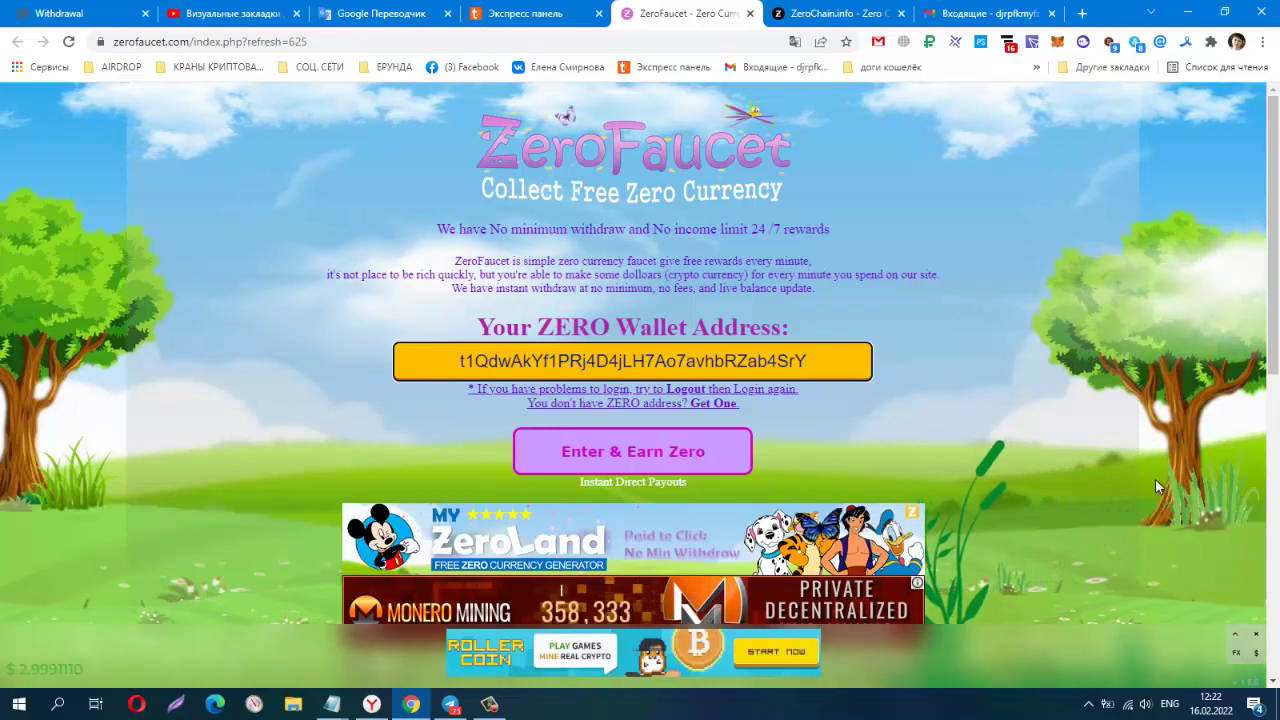
click(612, 455)
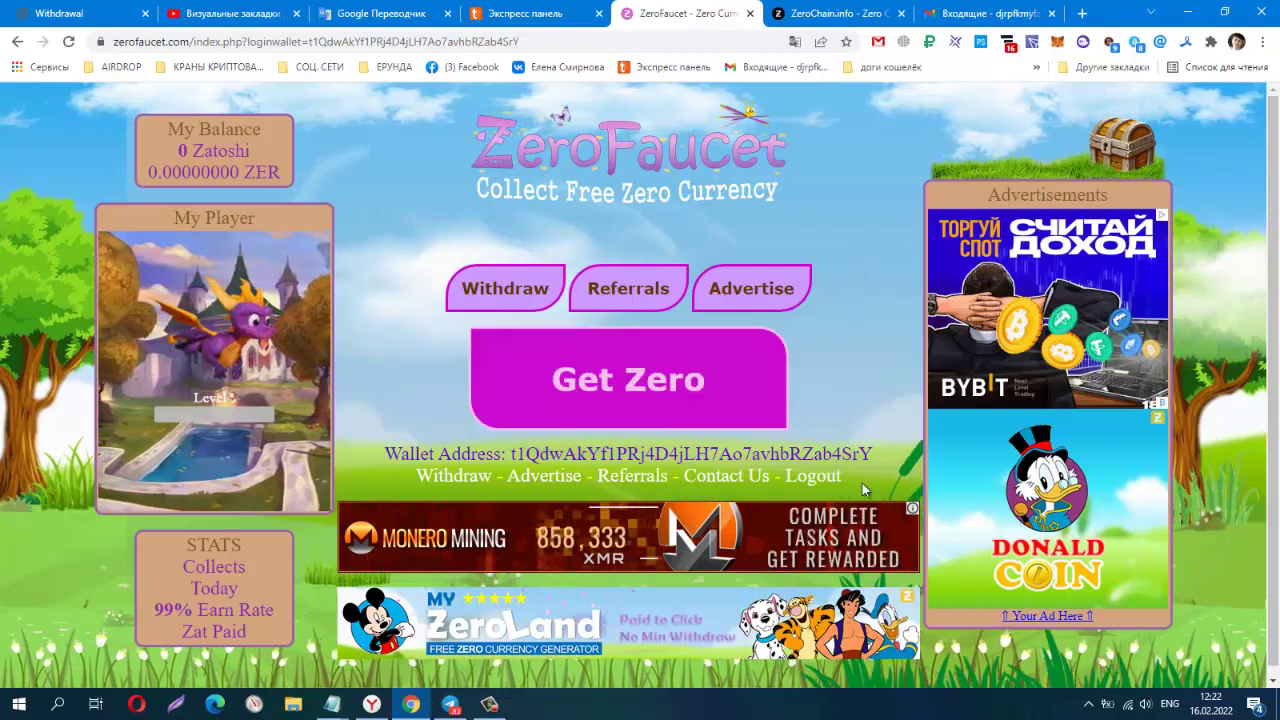
Start a Get Zero claim, which leads to the 1ink.cc ad page.
click(630, 378)
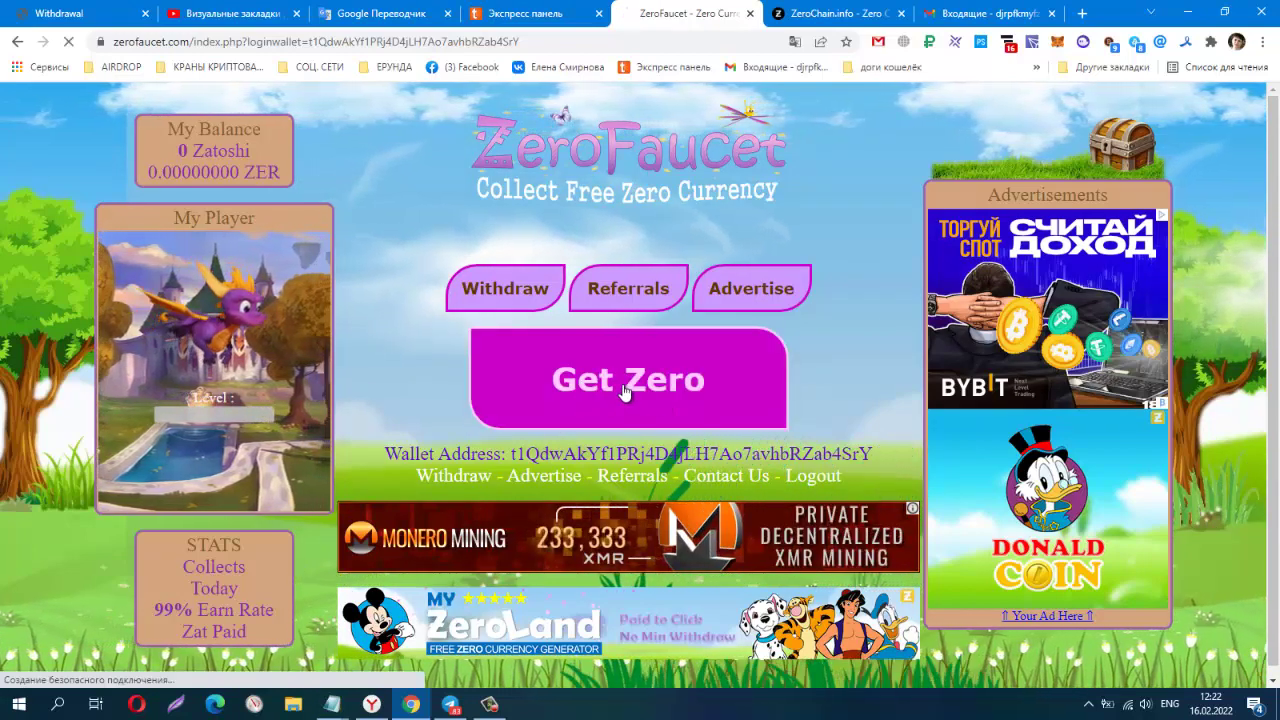
click(624, 390)
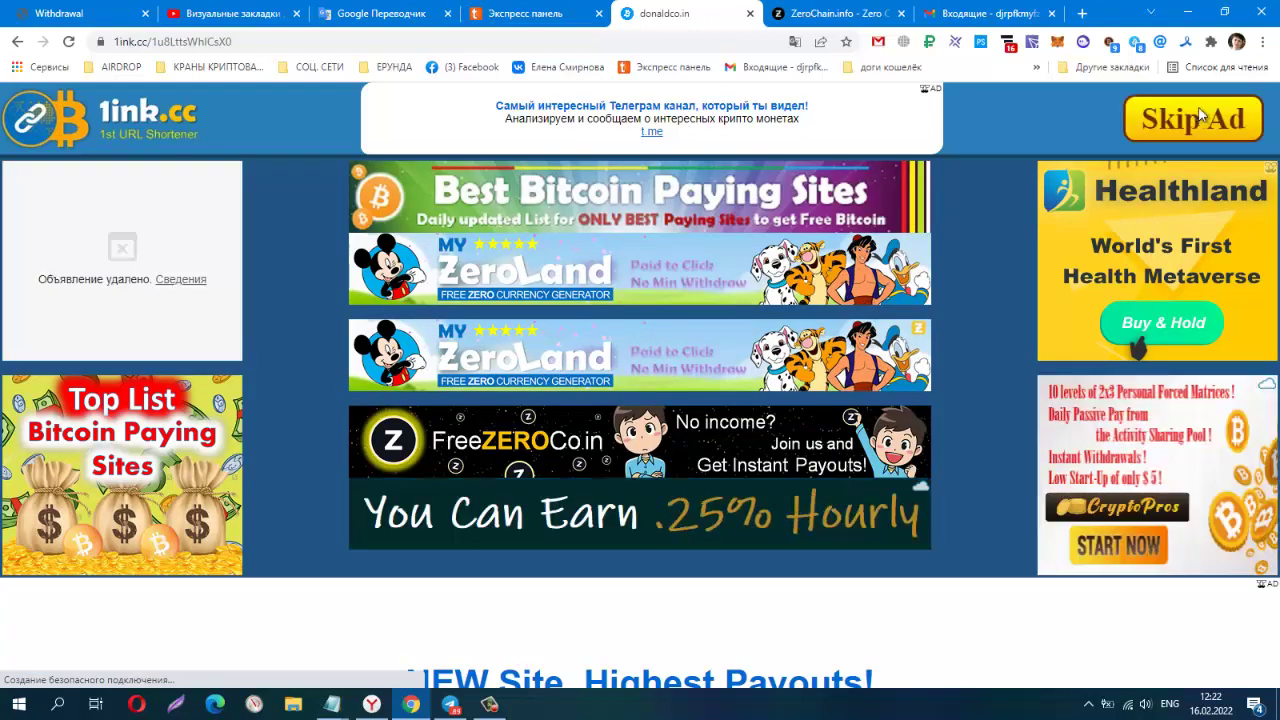
Skip the ad, go through Fly to Sky and Take ZERO for 13,167 Zatoshi, then Return Home.
click(1200, 116)
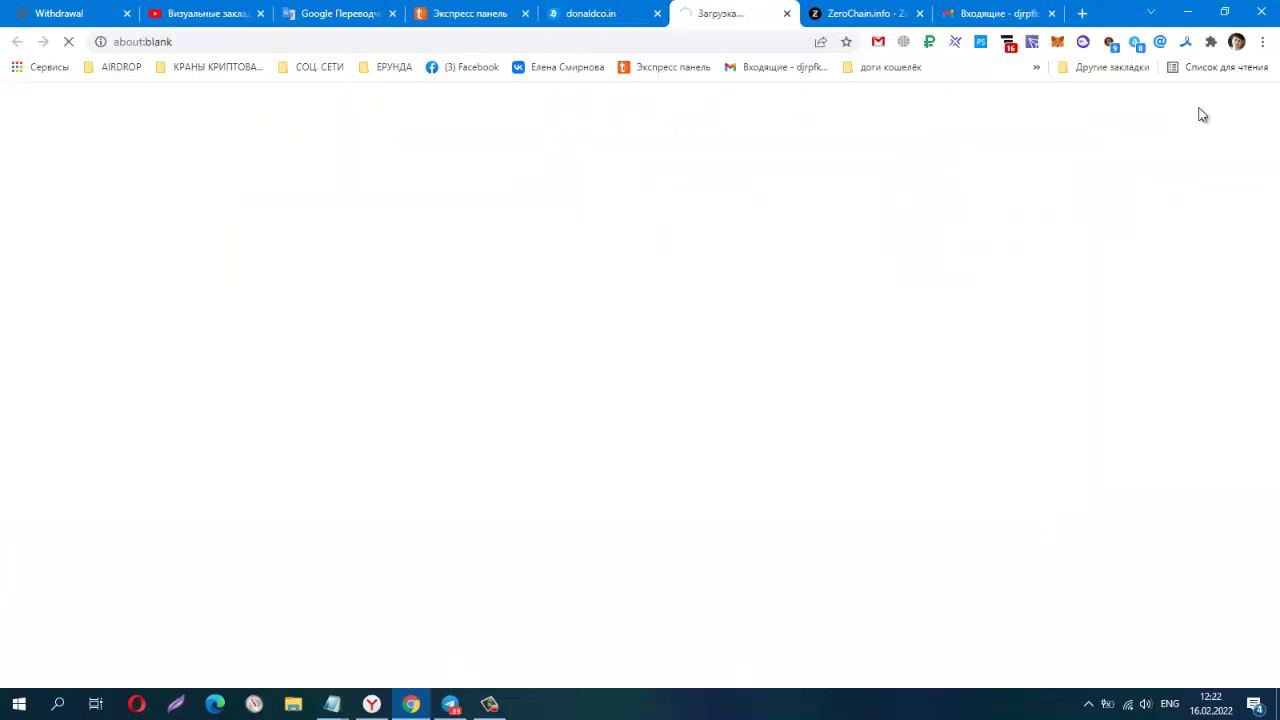
click(604, 20)
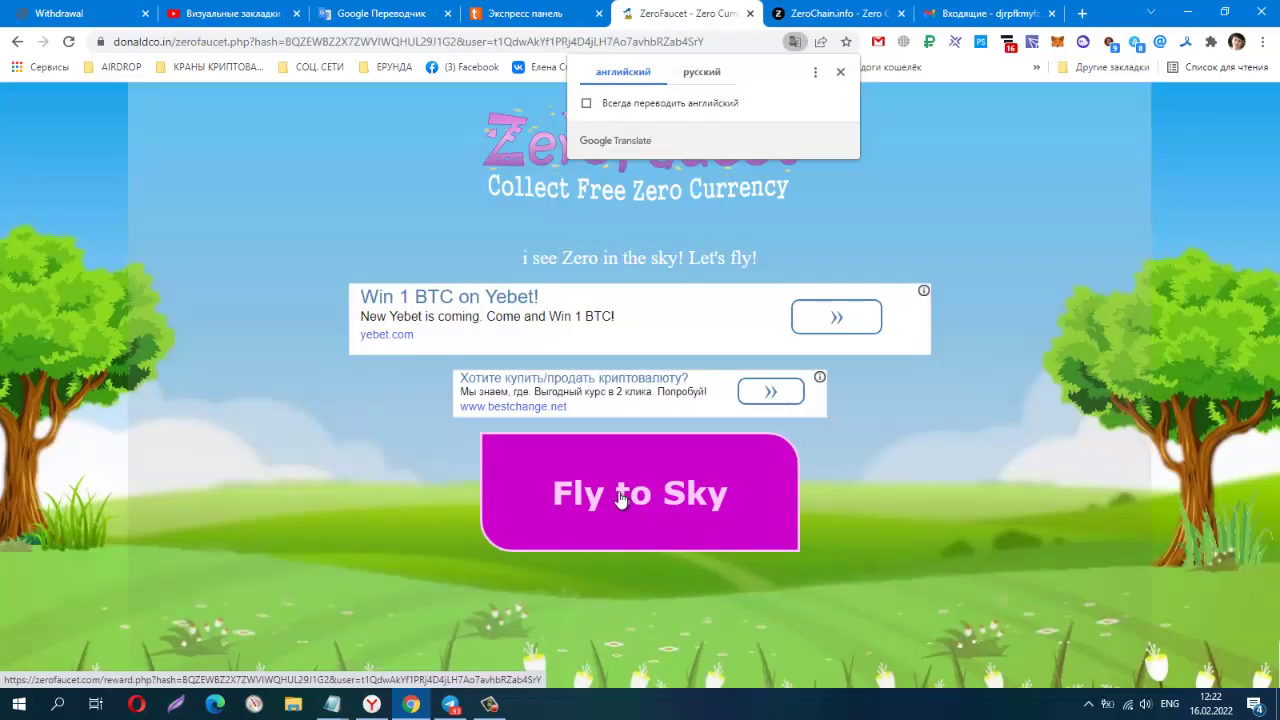
click(620, 497)
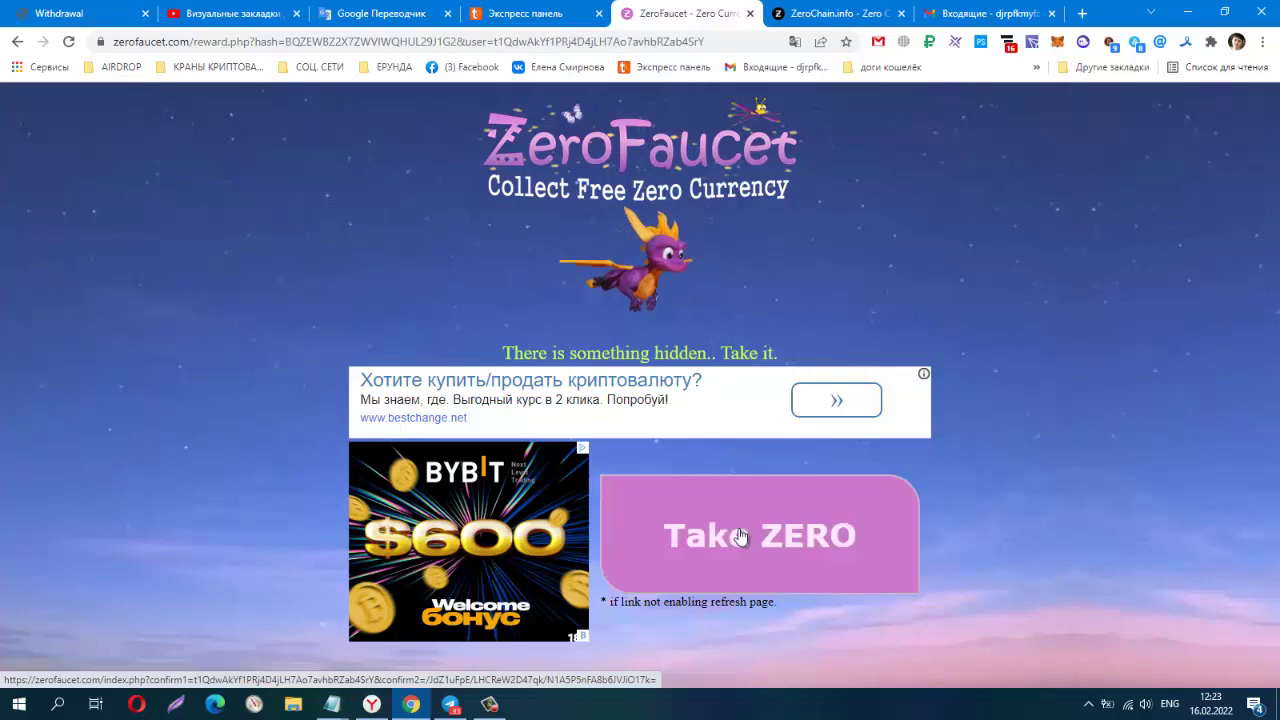
click(740, 537)
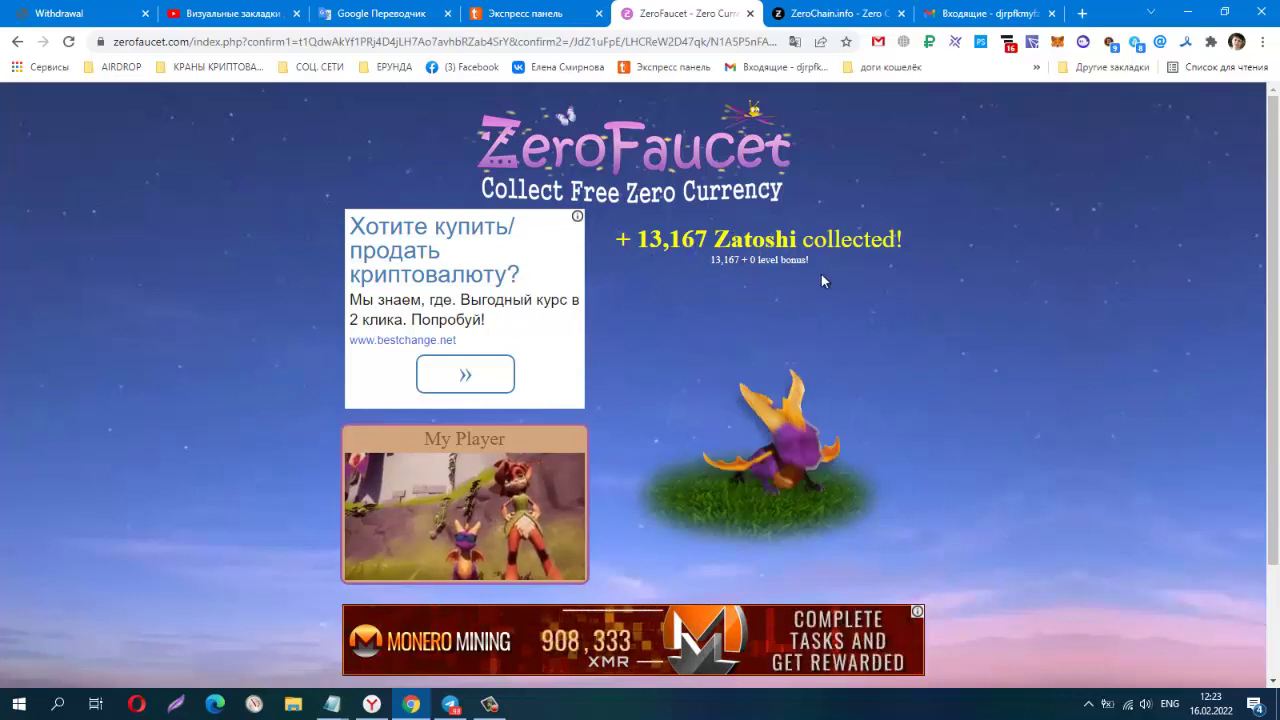
scroll(1032, 342, down, 3)
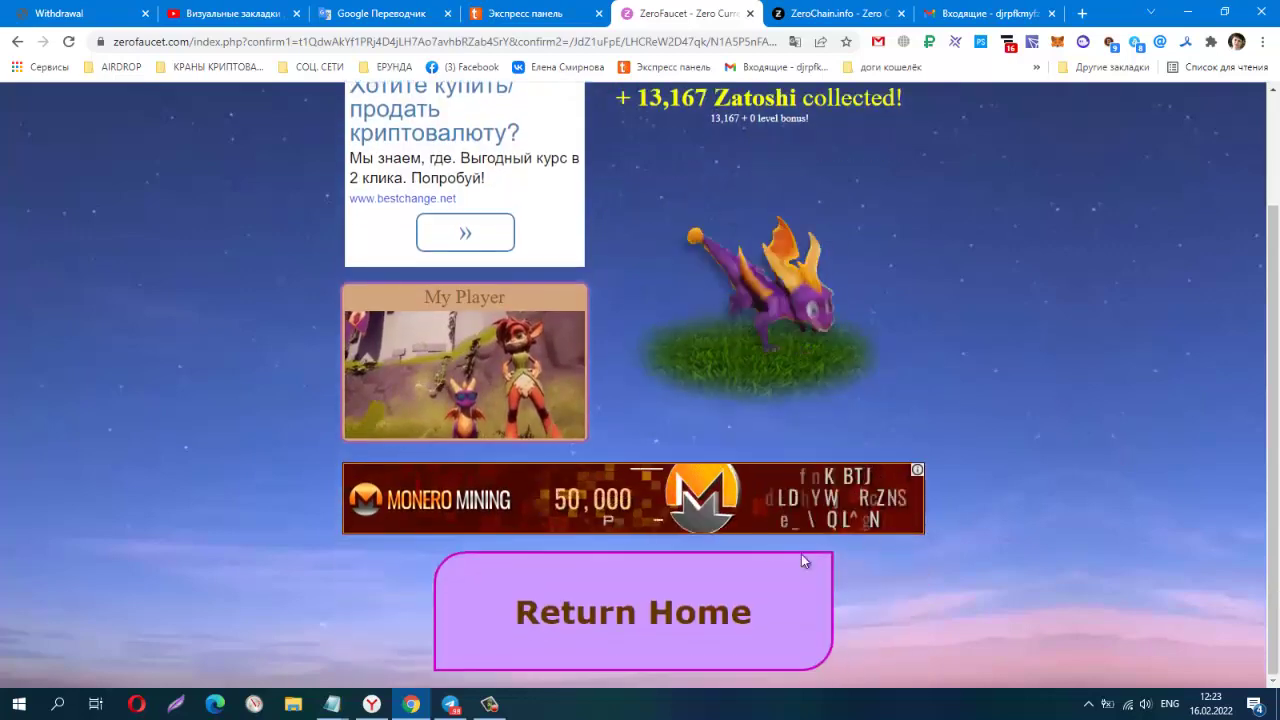
click(604, 610)
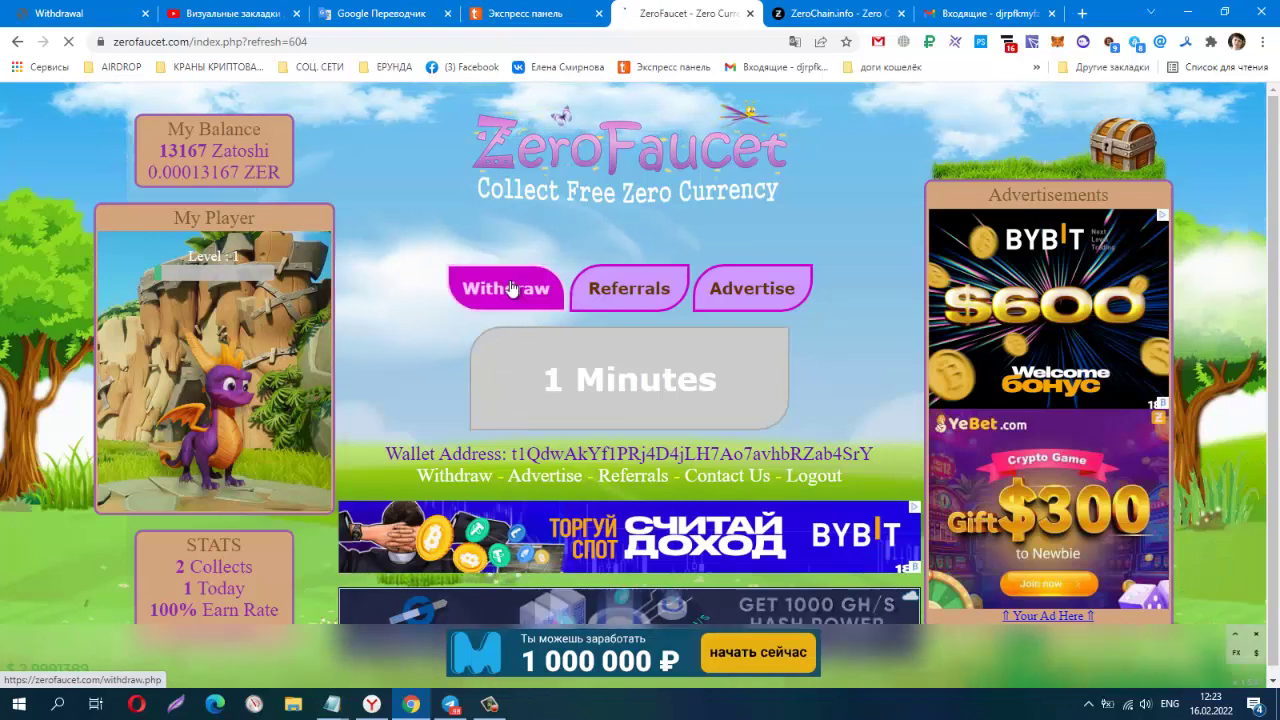
Withdraw the 13,167 Zatoshi to the wallet using captcha 938 and Direct payment.
click(510, 288)
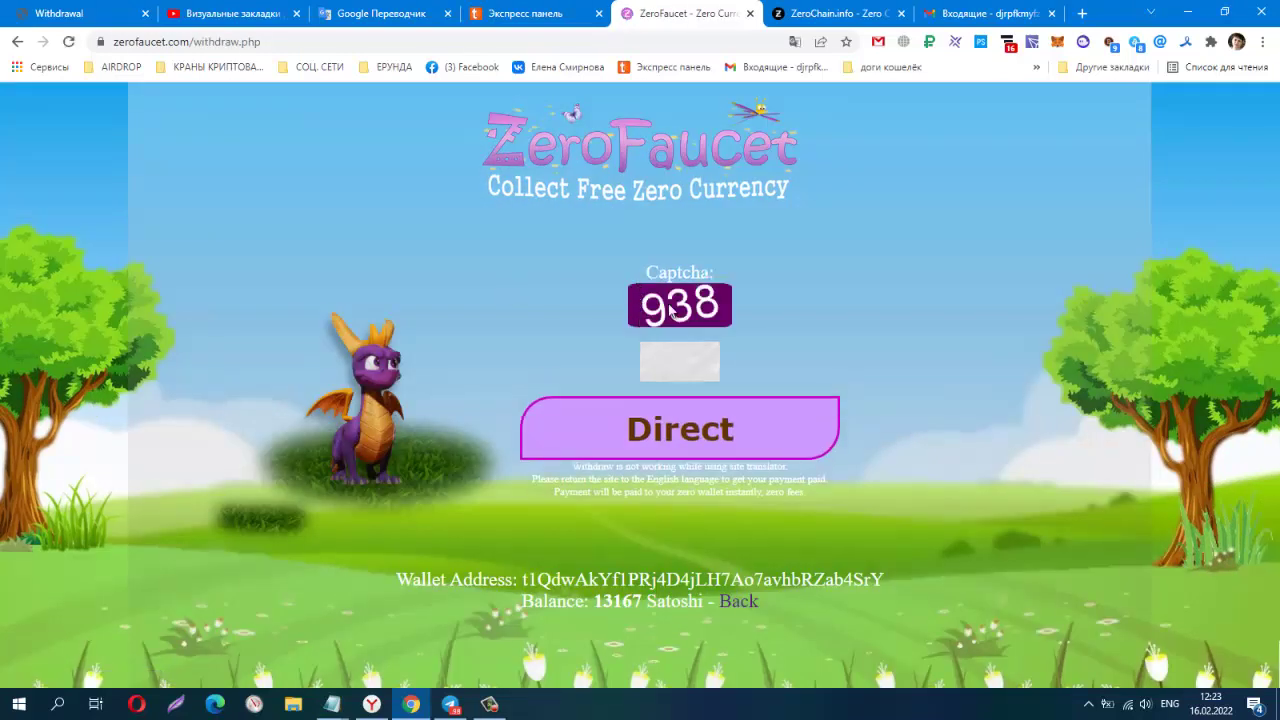
click(678, 355)
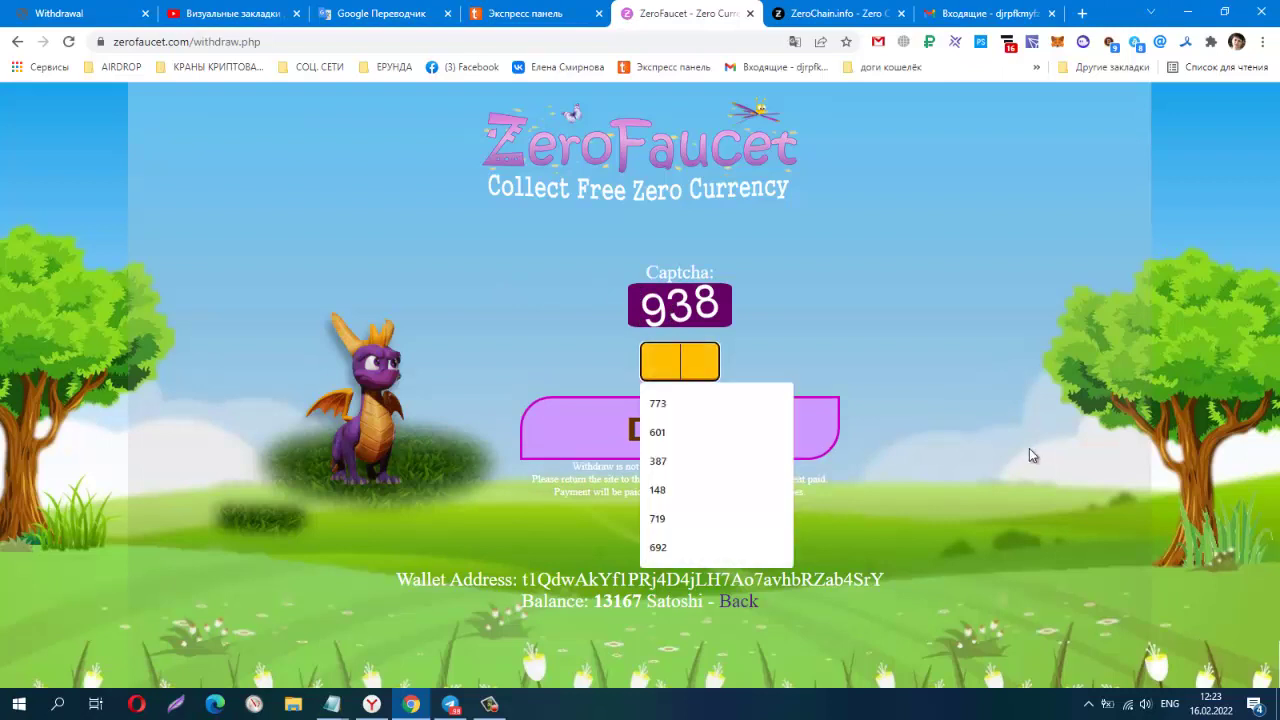
text(938)
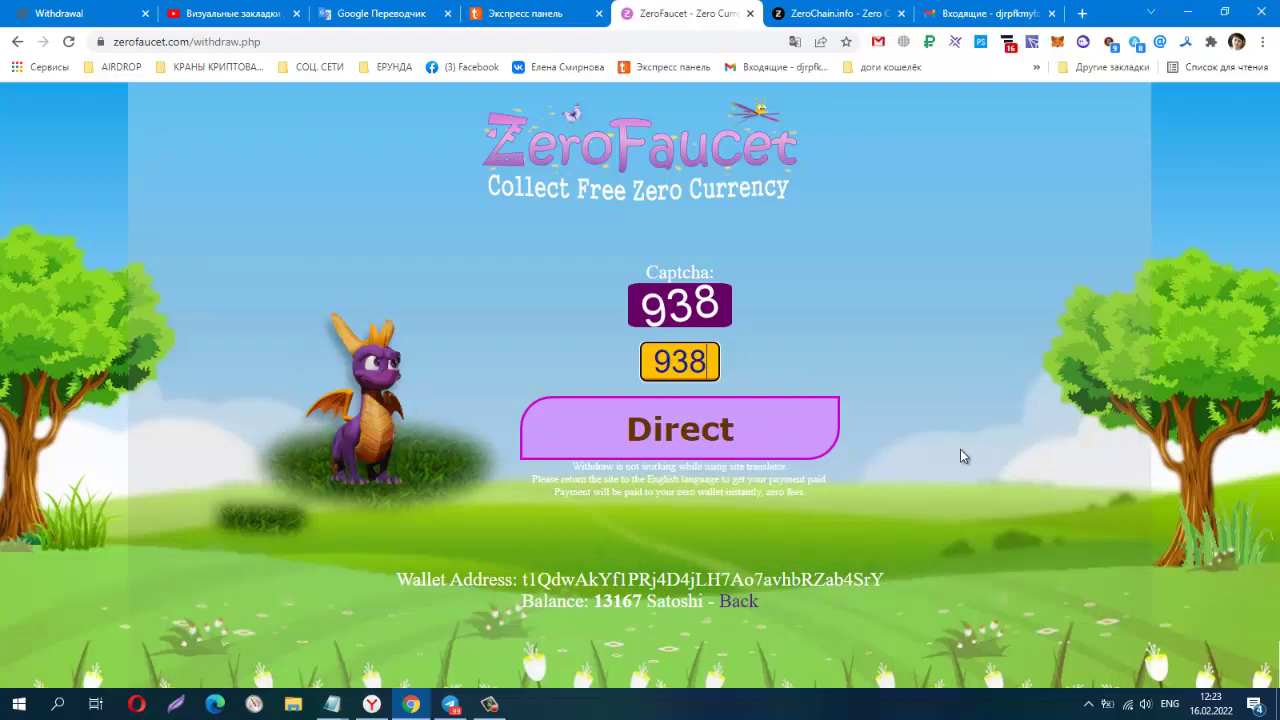
click(670, 436)
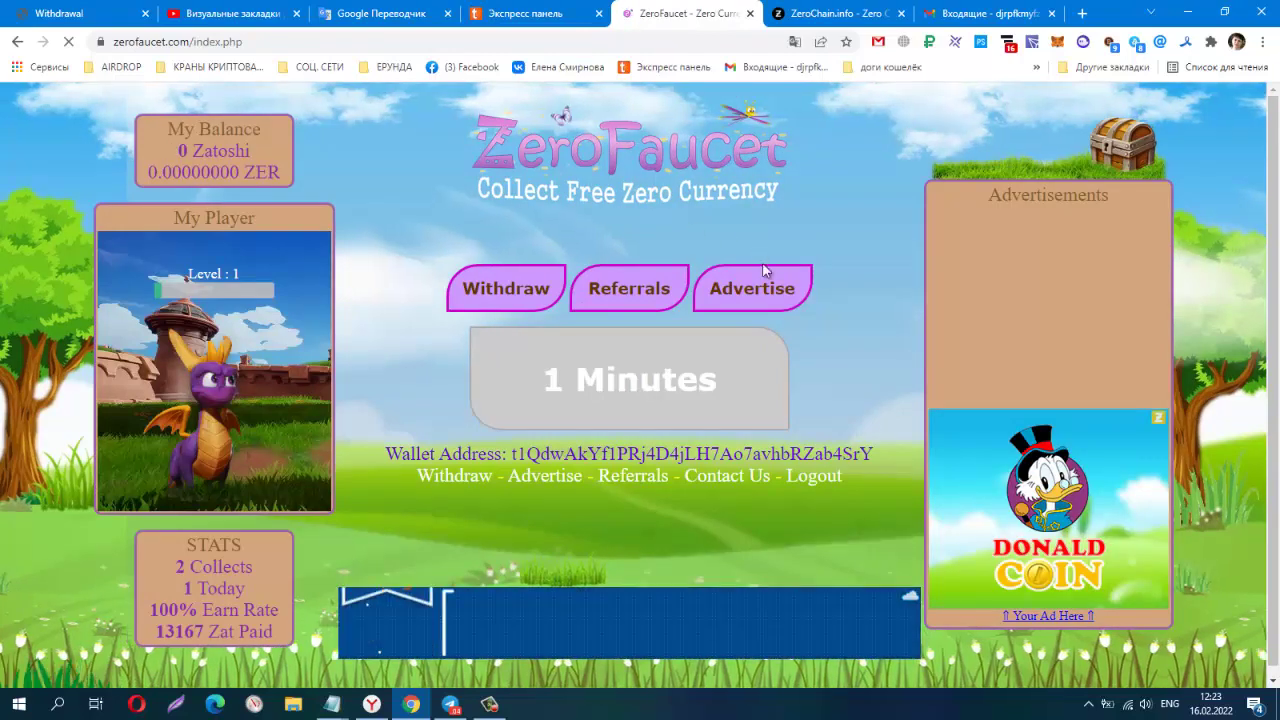
Reload zerochain.info and log in again to see the 0.00013167 ZER deposit.
click(836, 12)
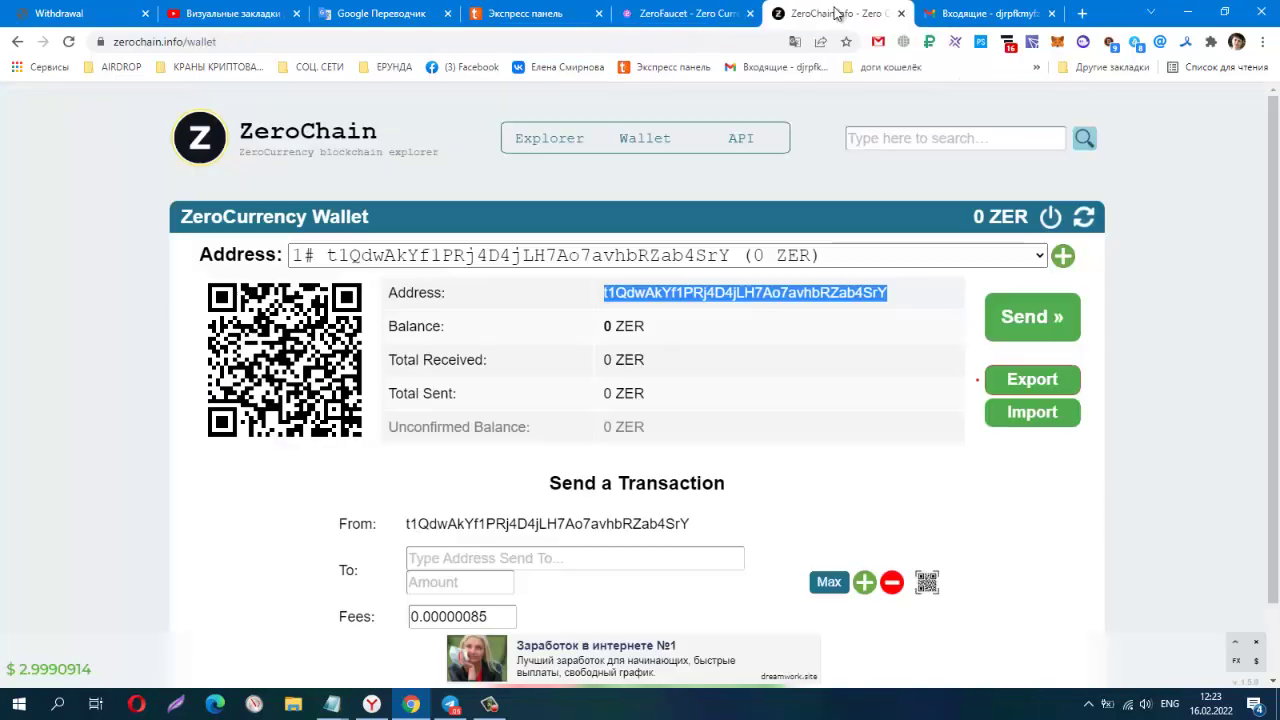
click(1158, 244)
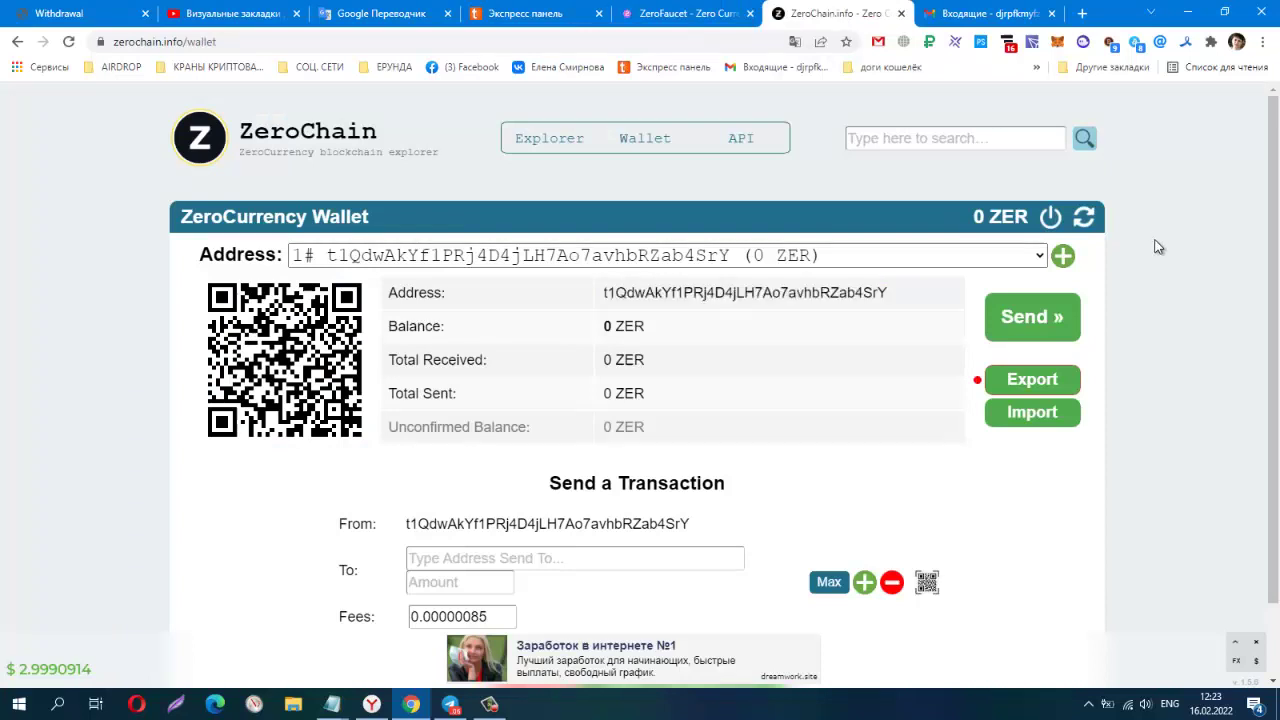
click(69, 44)
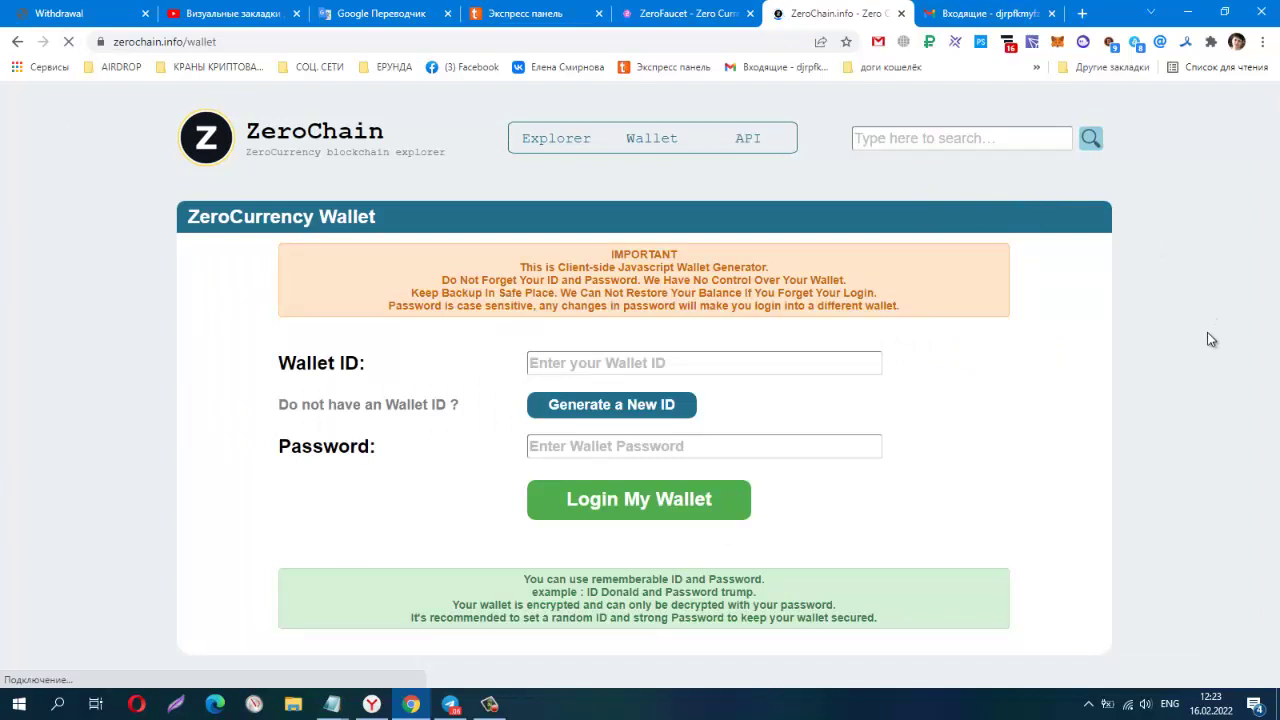
click(555, 363)
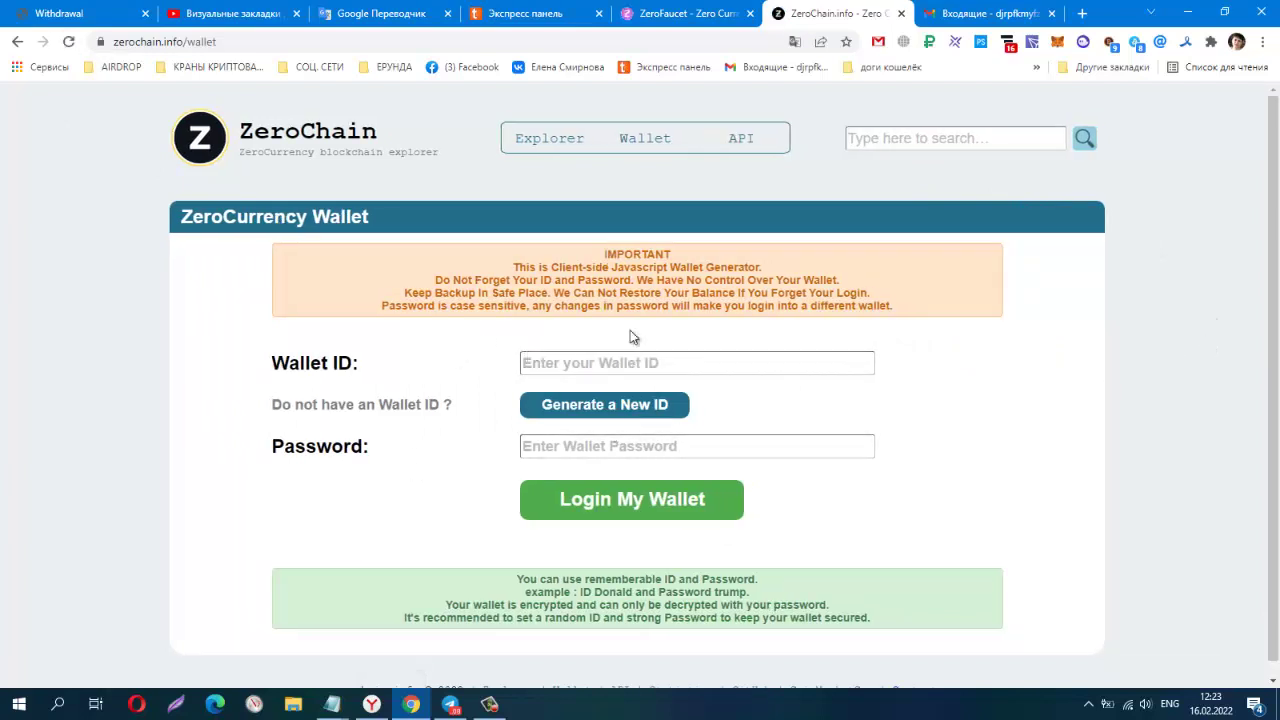
click(582, 454)
click(489, 704)
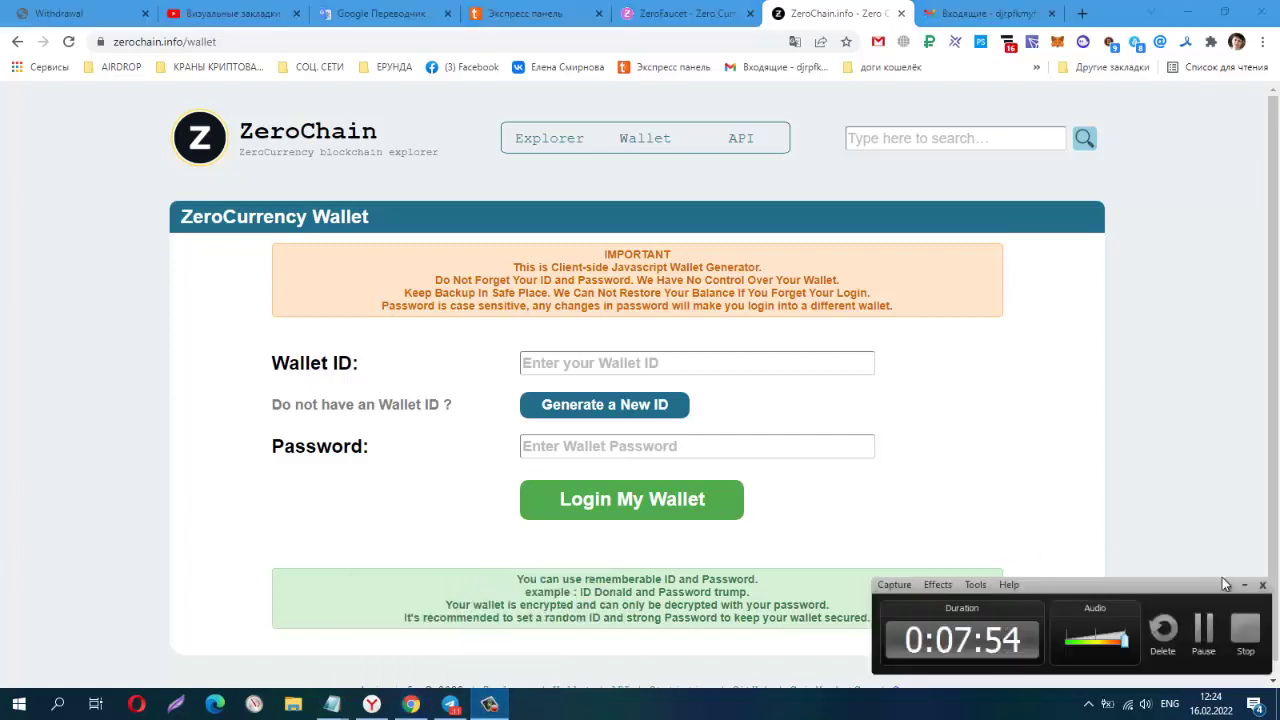
click(1206, 629)
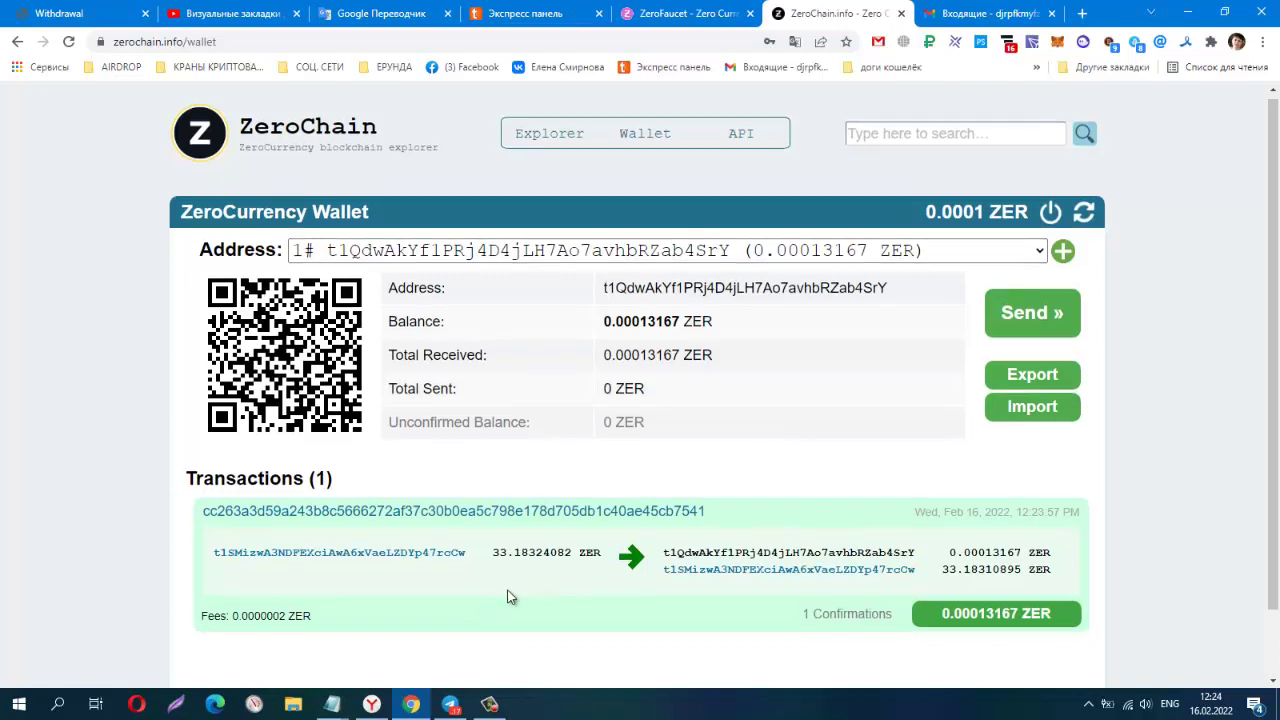
scroll(509, 594, down, 1)
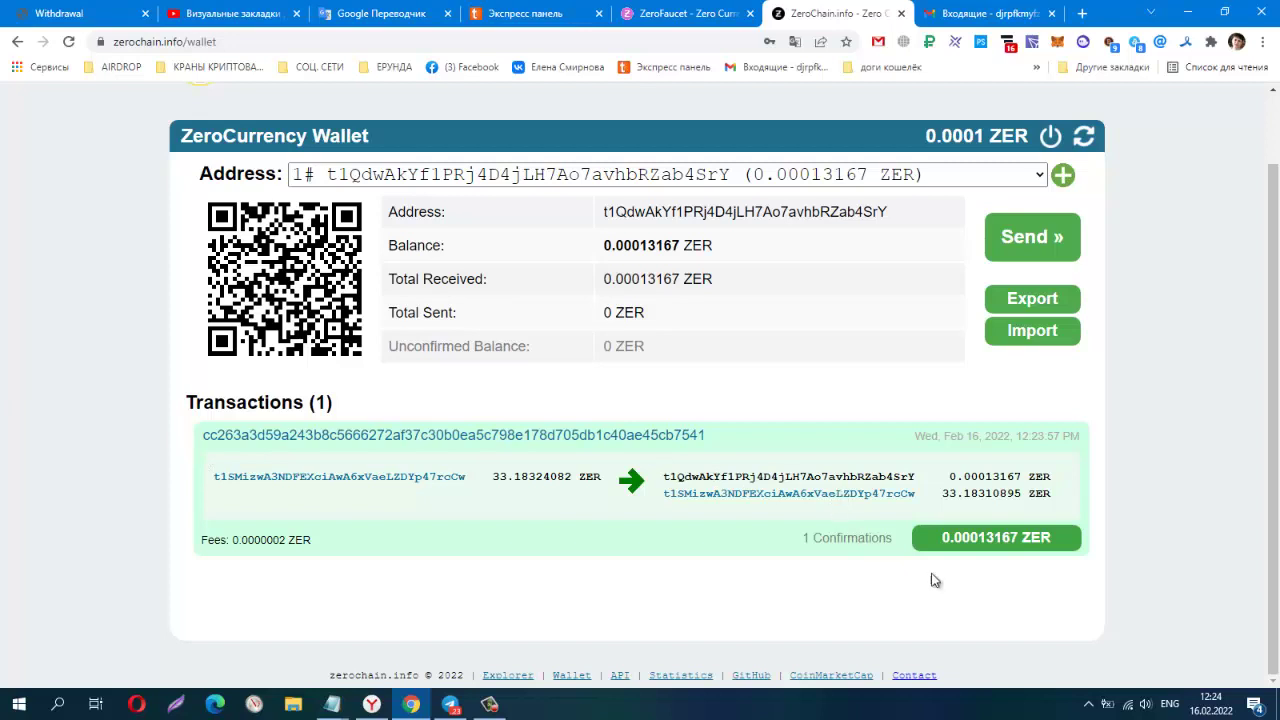
scroll(1165, 490, up, 1)
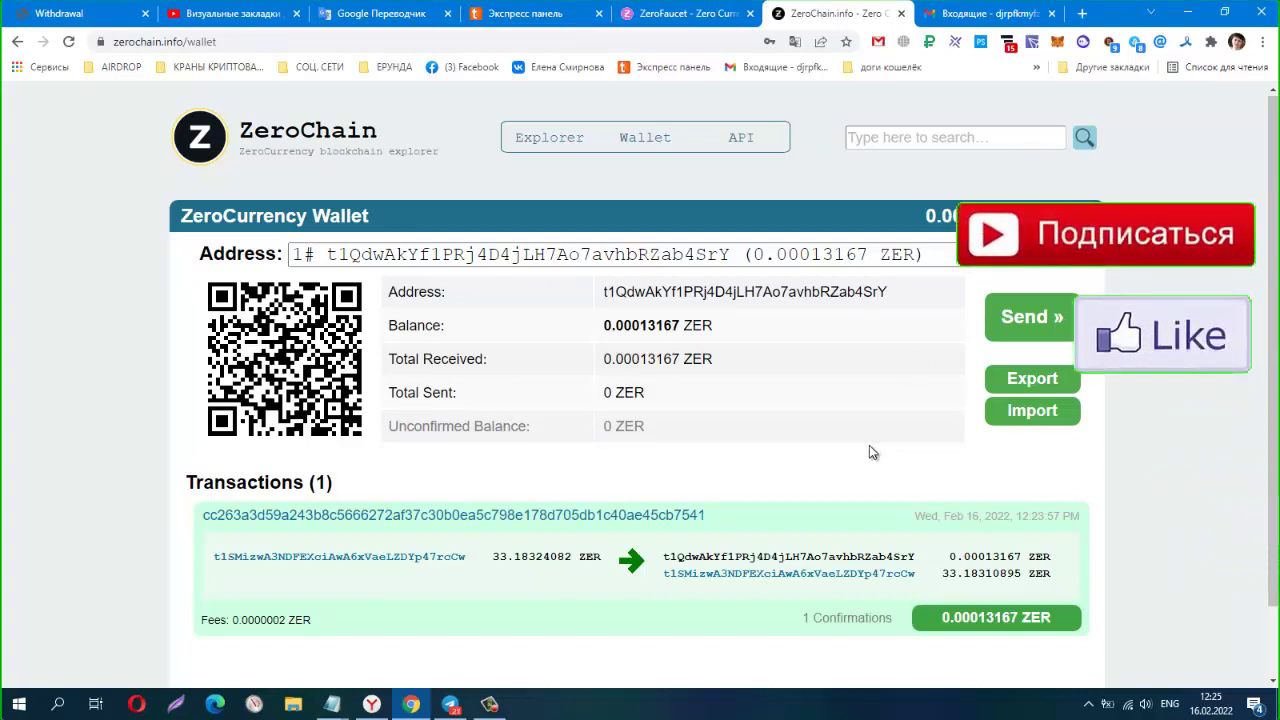
Open the CREX24 exchange from the tabsbook exchanges and wallets bookmark group.
click(548, 22)
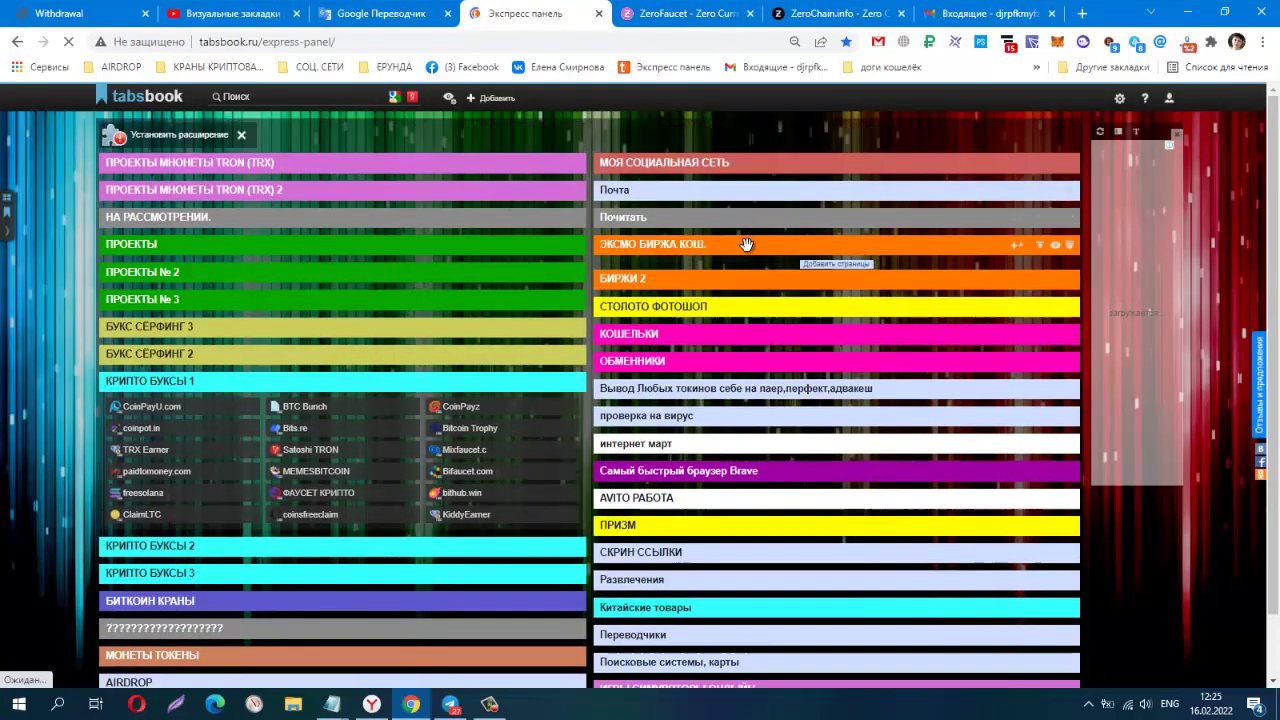
click(746, 244)
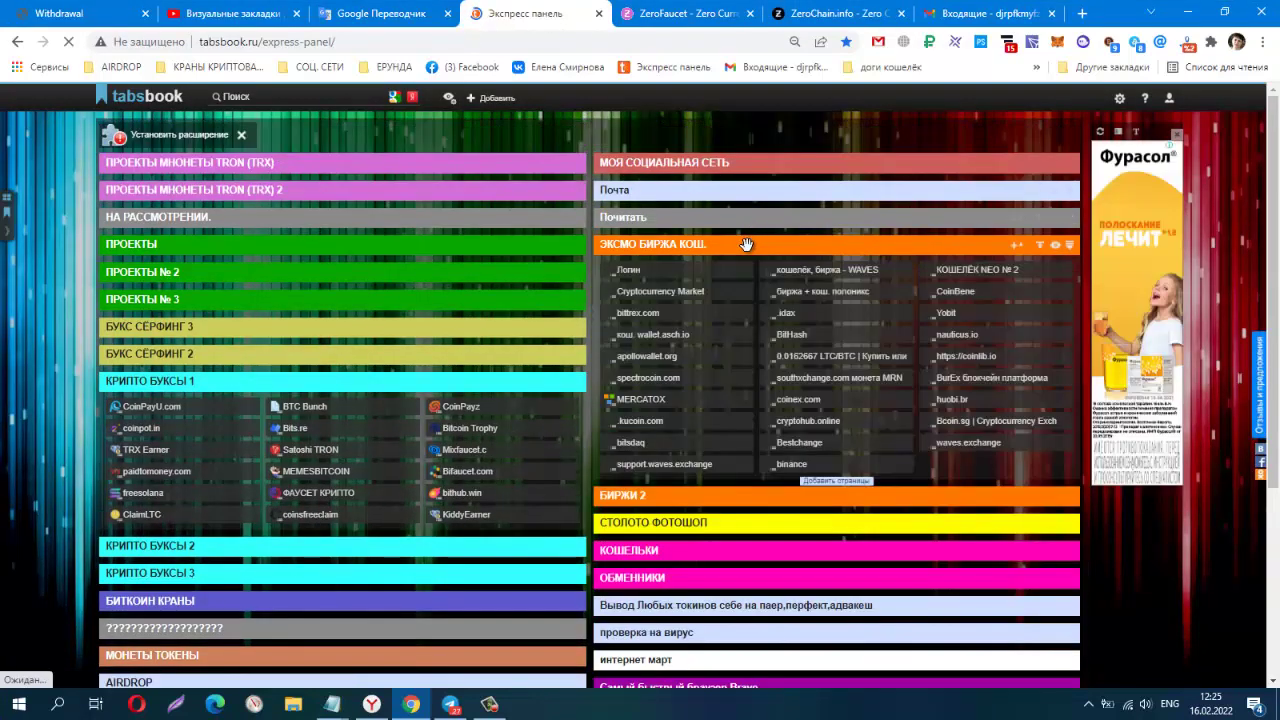
click(810, 361)
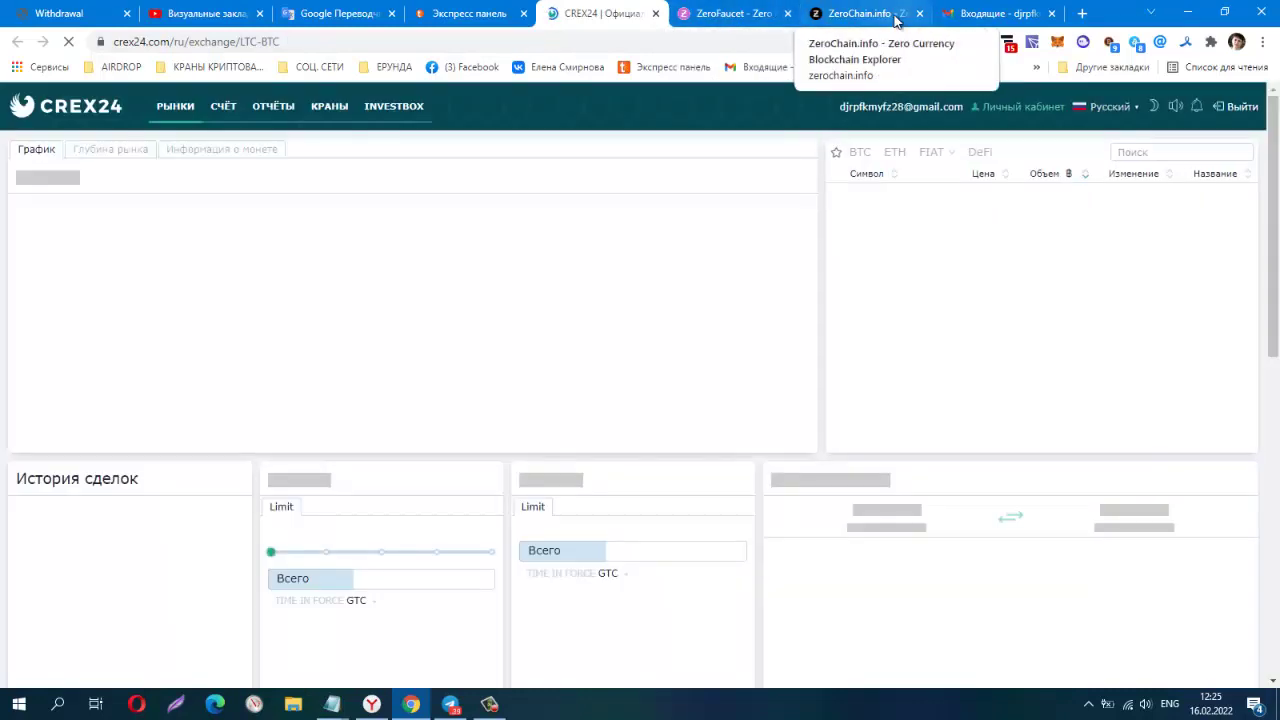
Copy the full receiving address from the ZeroChain wallet.
click(895, 18)
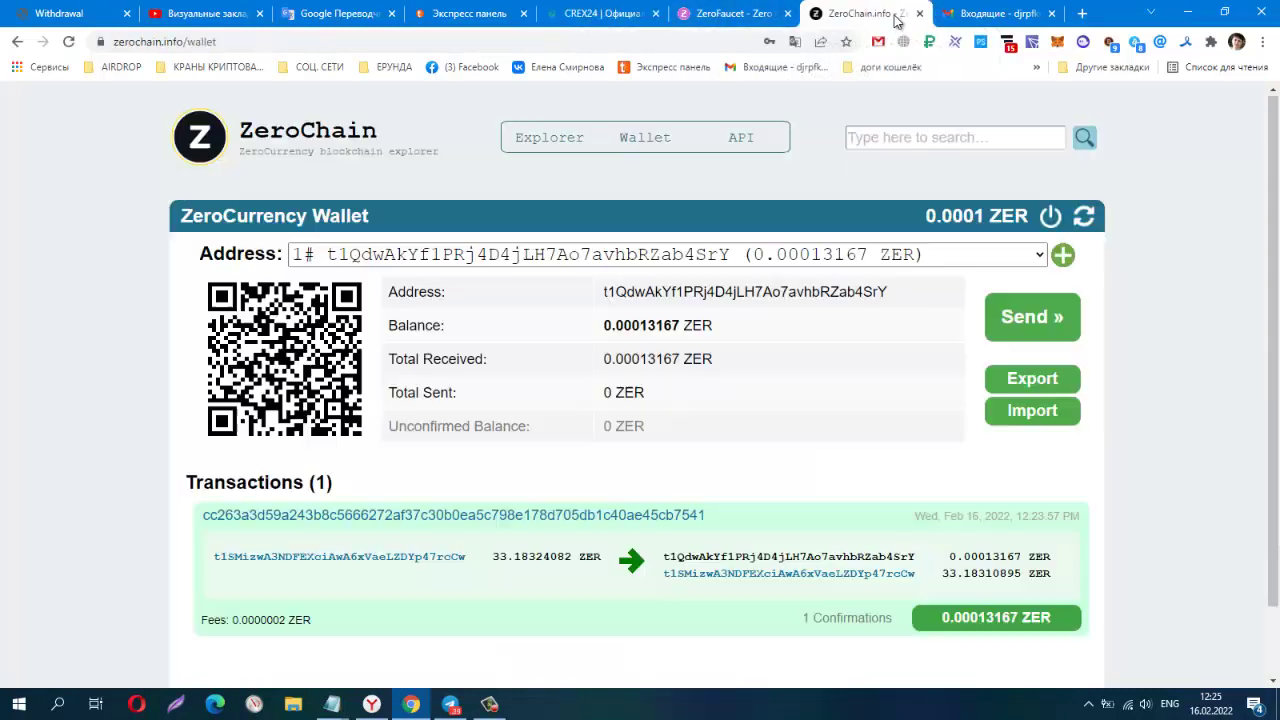
double_click(737, 291)
right_click(740, 296)
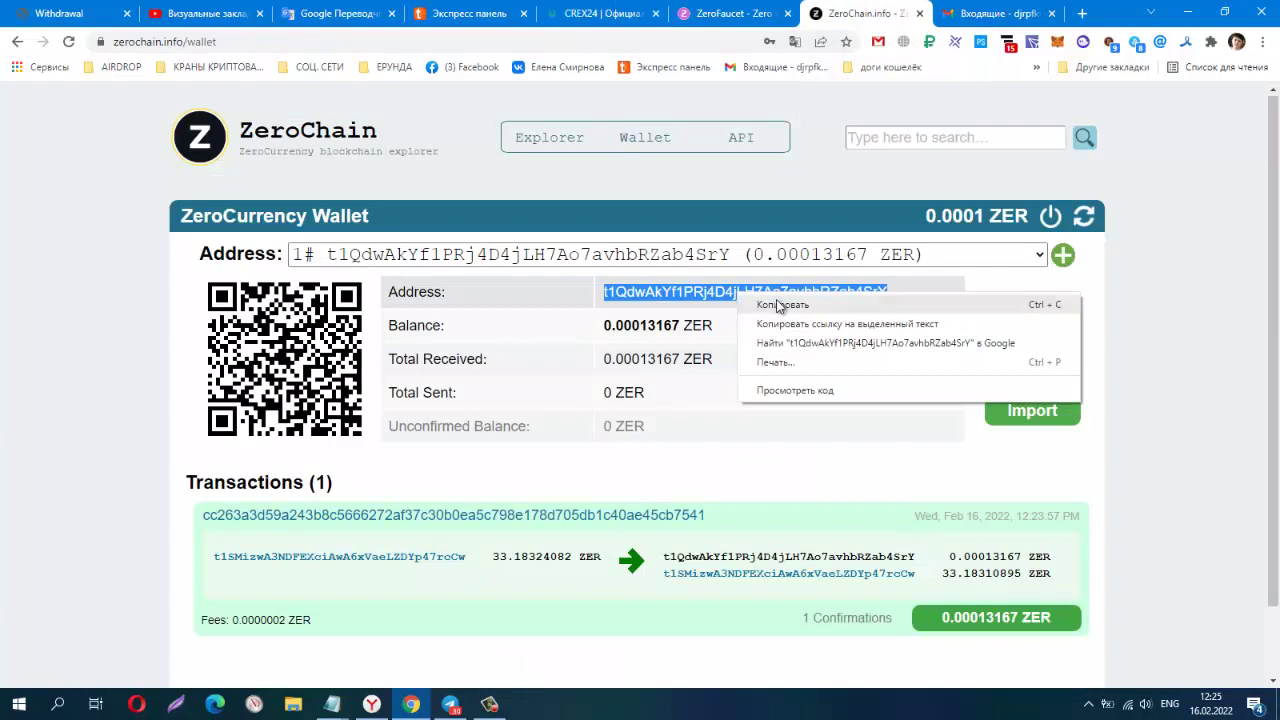
click(777, 299)
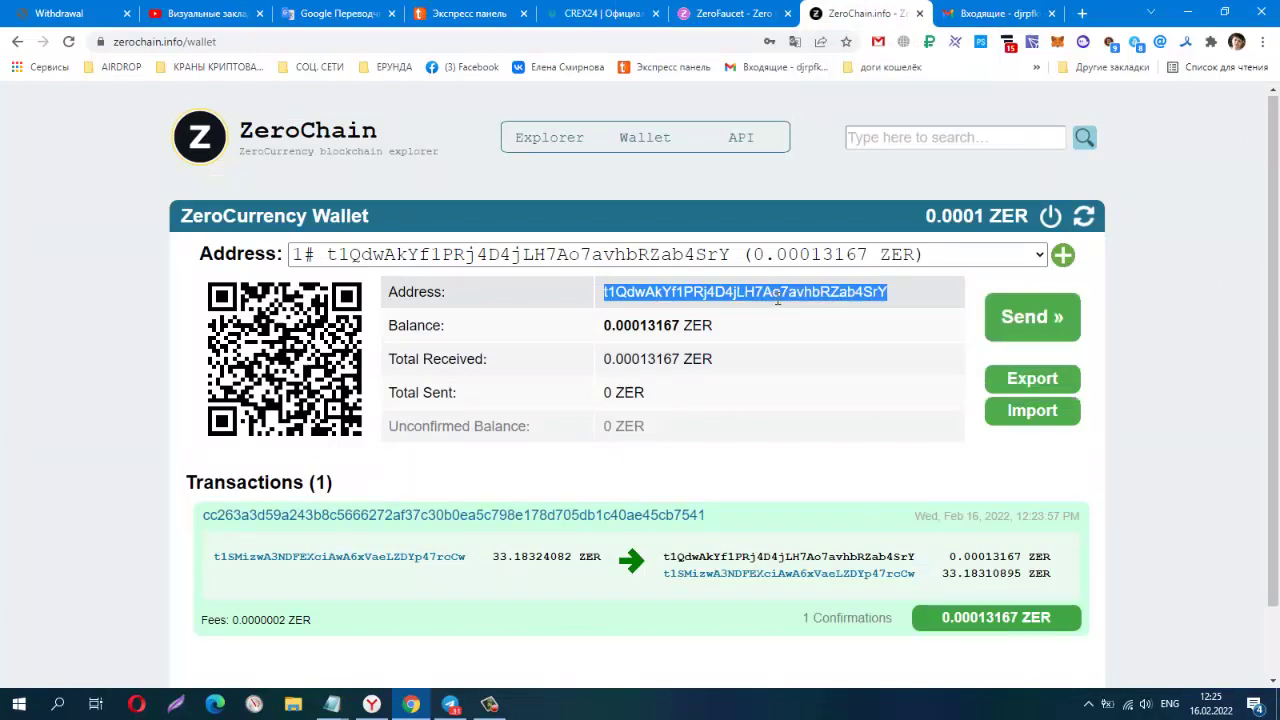
click(602, 14)
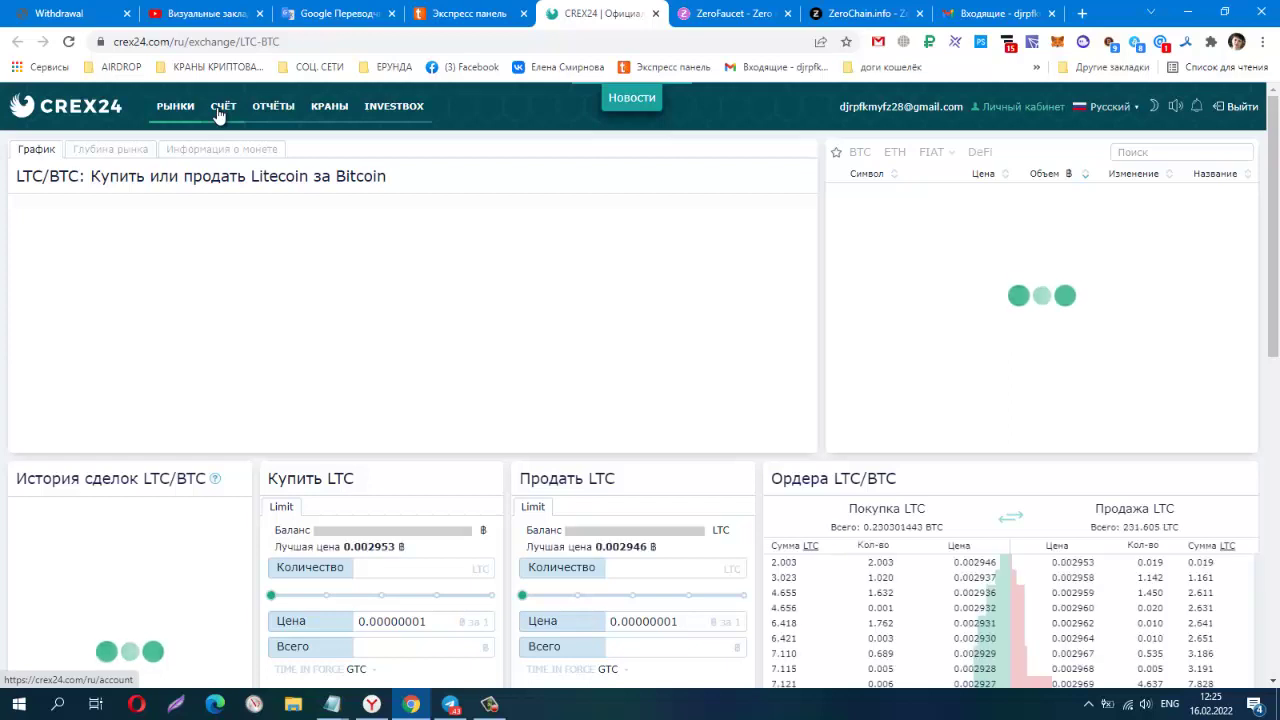
Filter the CREX24 account balances by 'zer' and open the ZER withdrawal form.
click(219, 115)
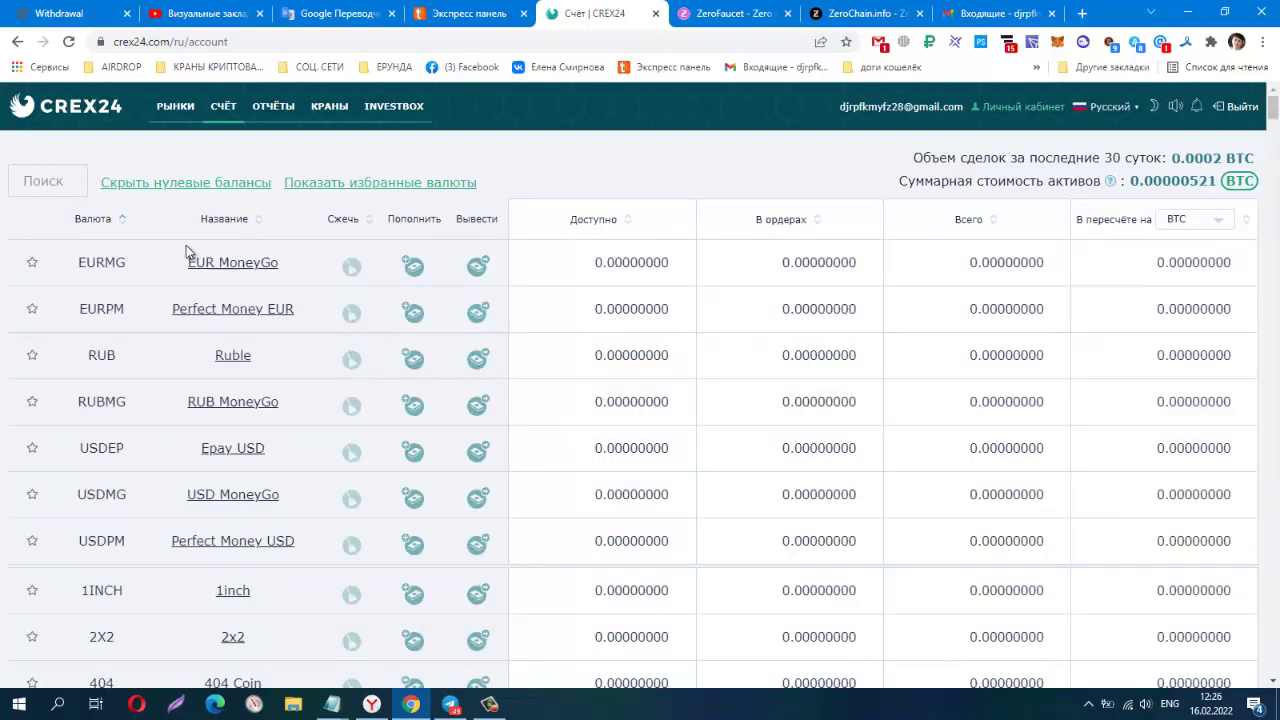
click(57, 192)
text(z)
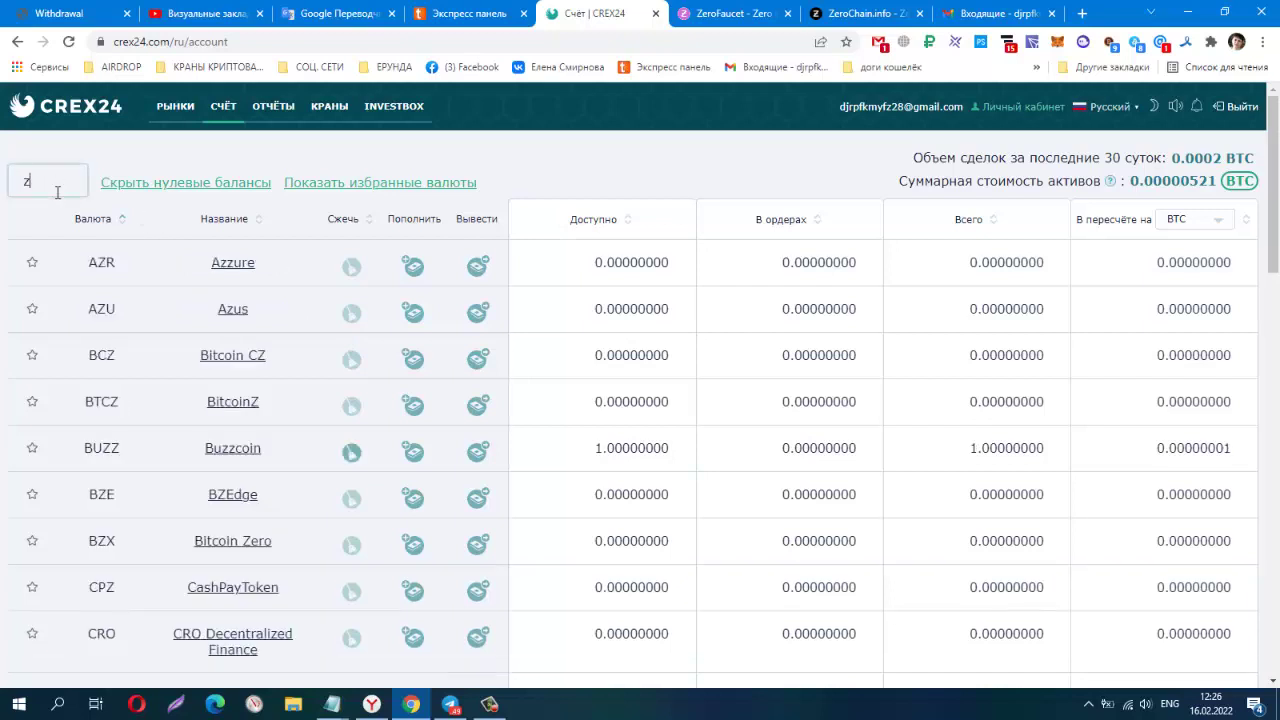
text(er)
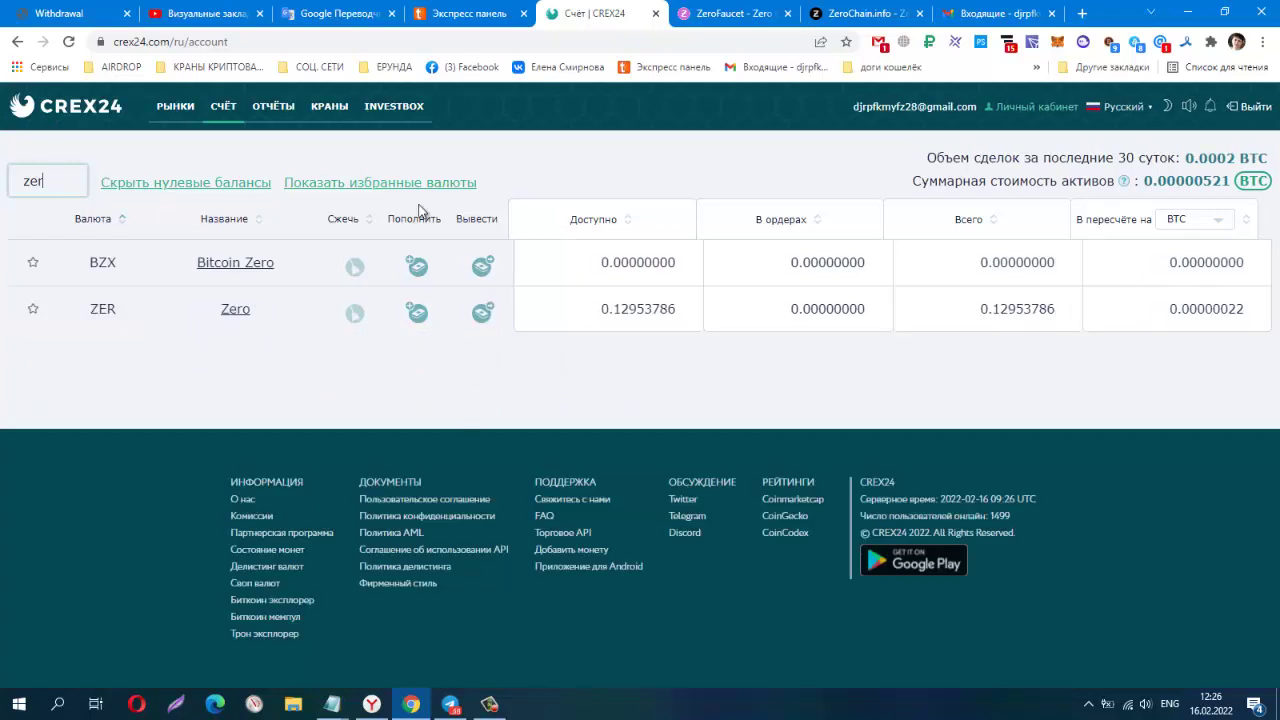
click(483, 316)
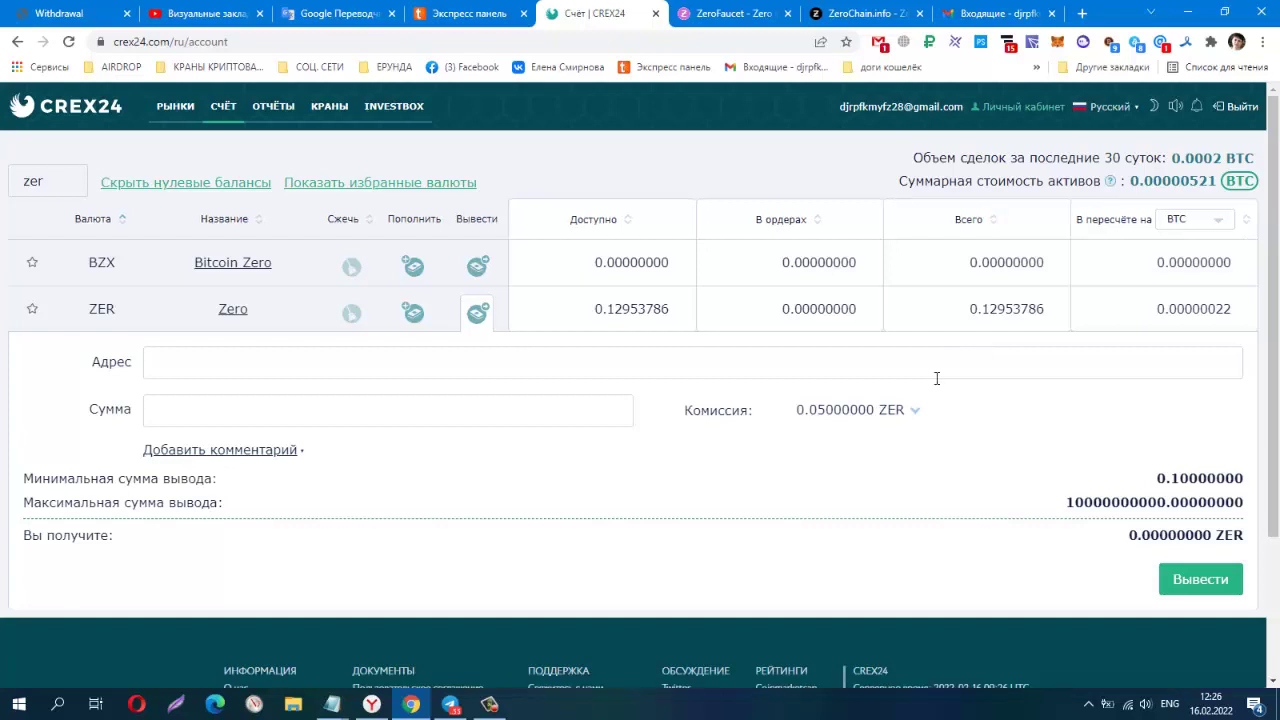
Paste the copied ZeroChain wallet address into the ZER withdrawal address field.
scroll(930, 420, down, 1)
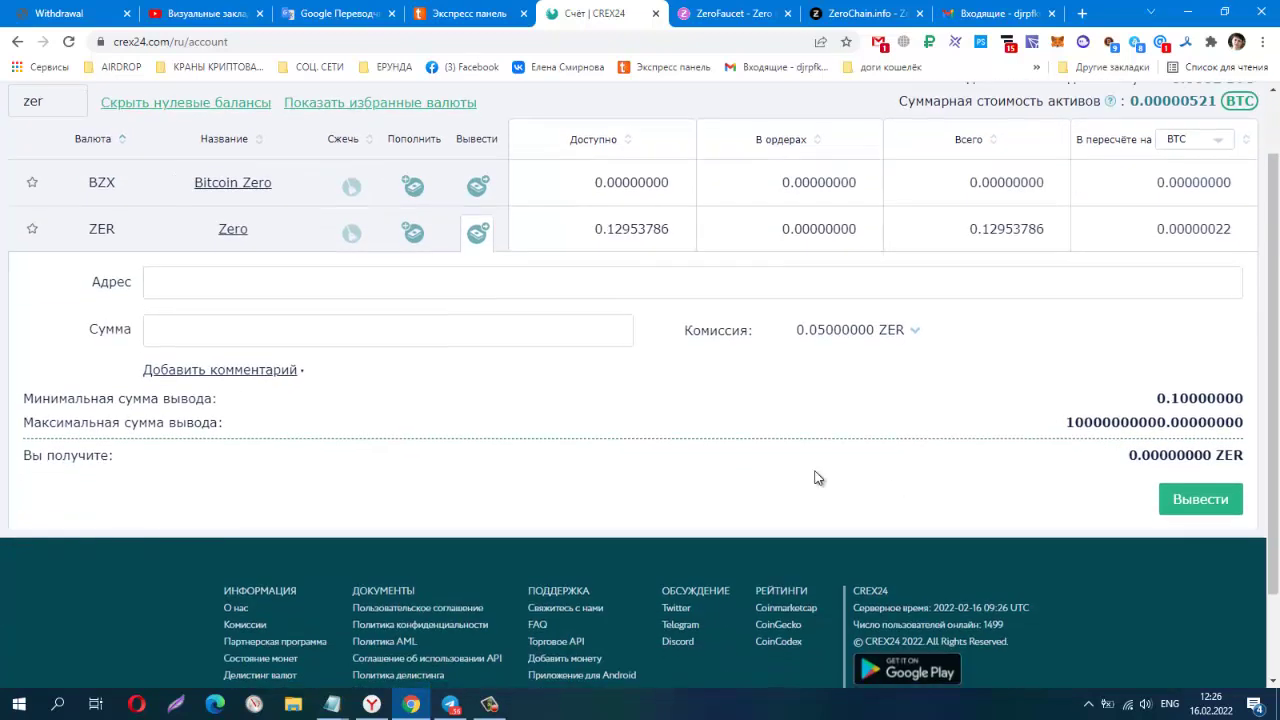
click(264, 286)
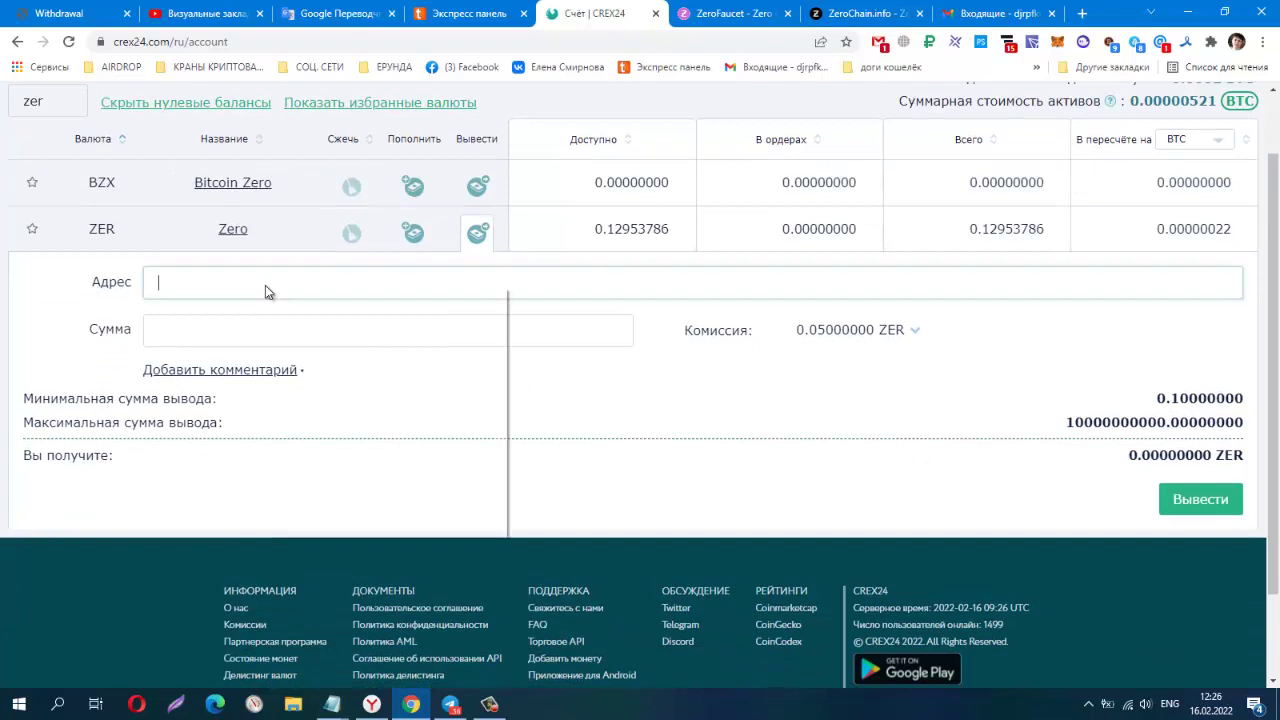
right_click(265, 286)
click(302, 412)
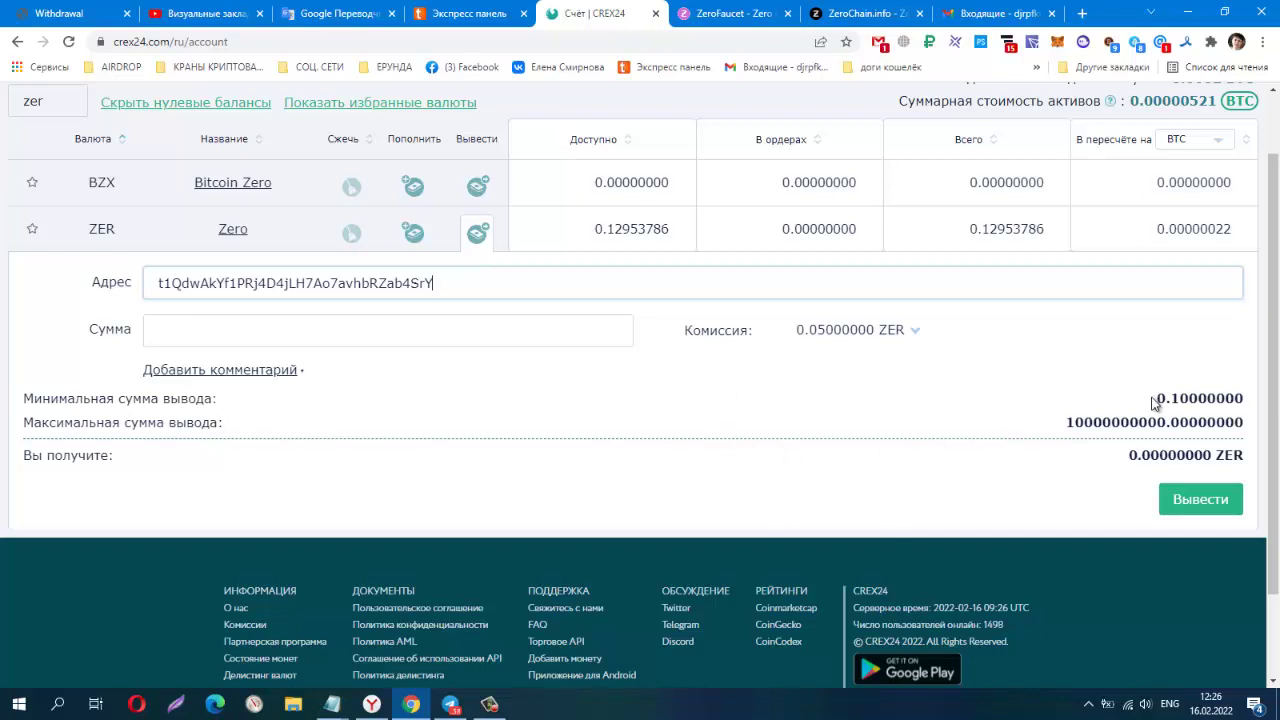
Select the minimum withdrawal and available ZER balance figures, then copy the available balance.
drag(1155, 400, 1180, 399)
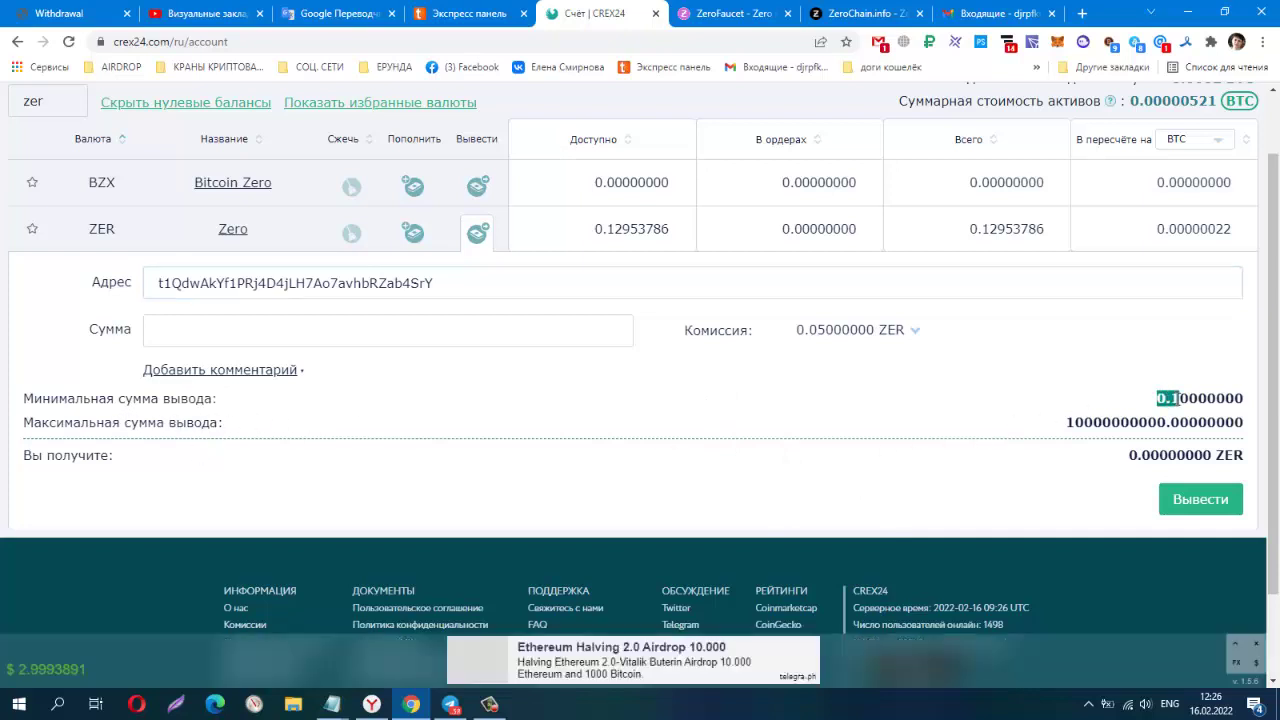
click(594, 240)
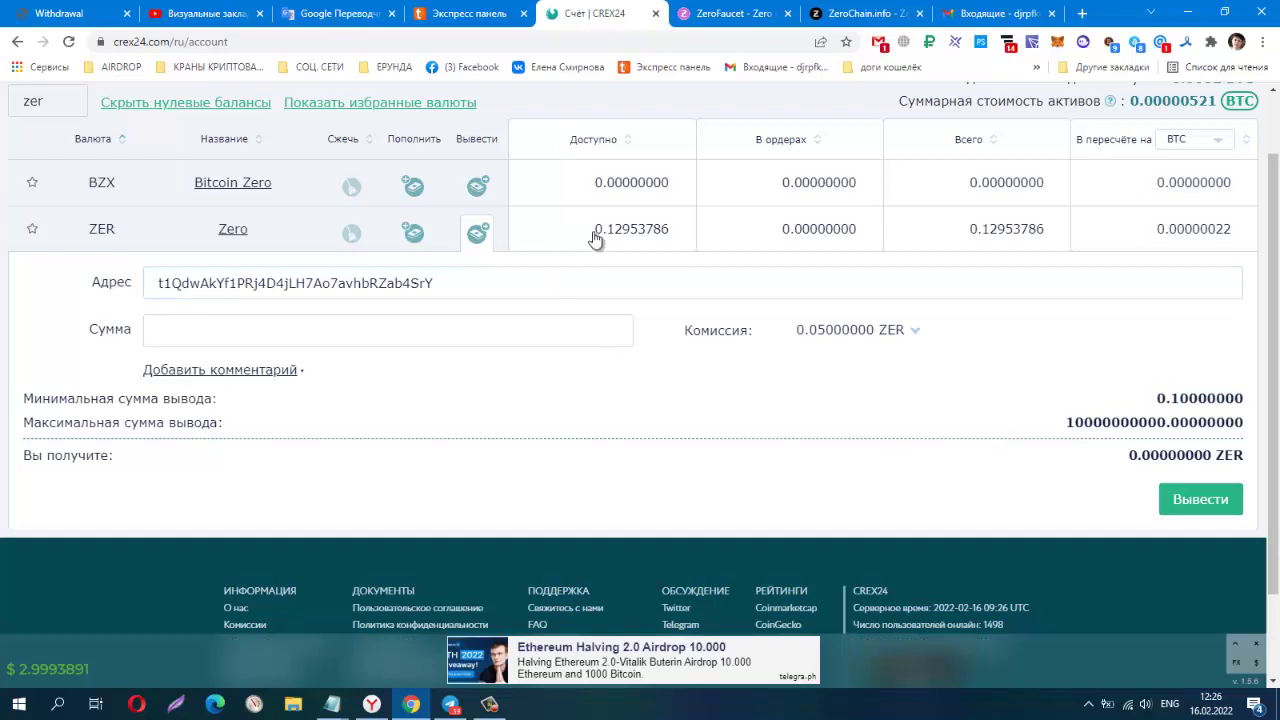
drag(594, 236, 613, 231)
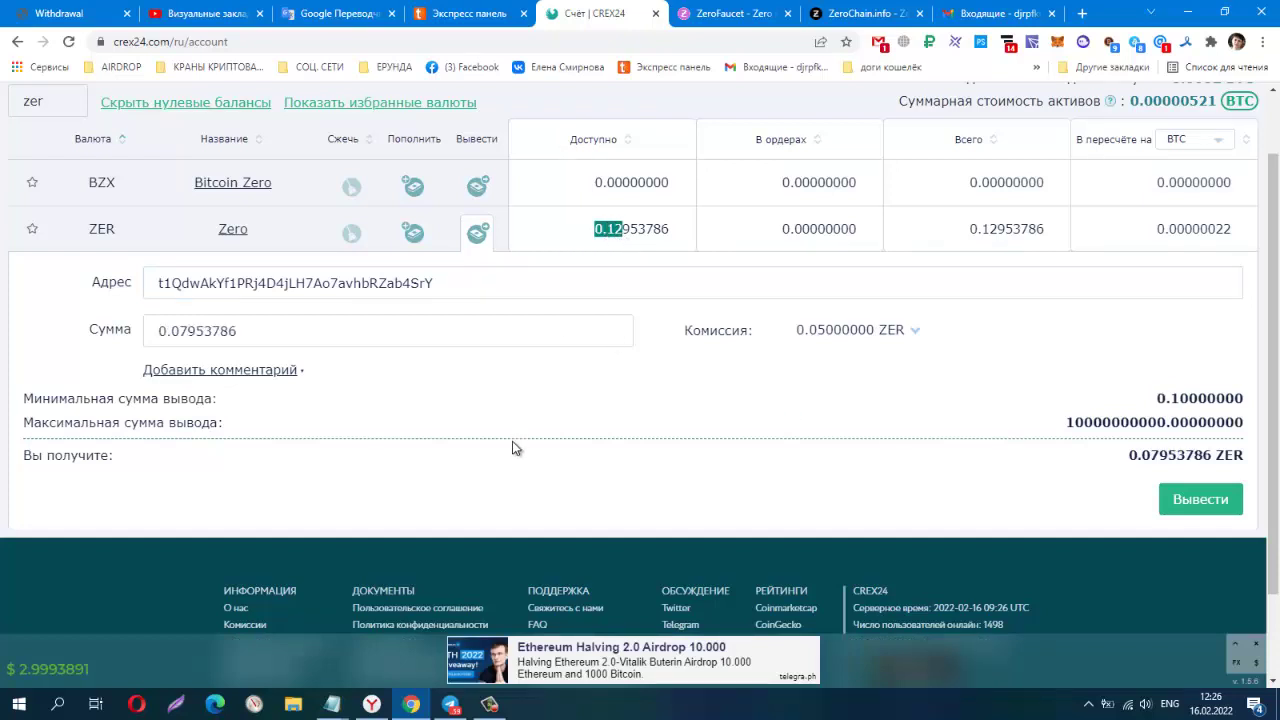
click(740, 473)
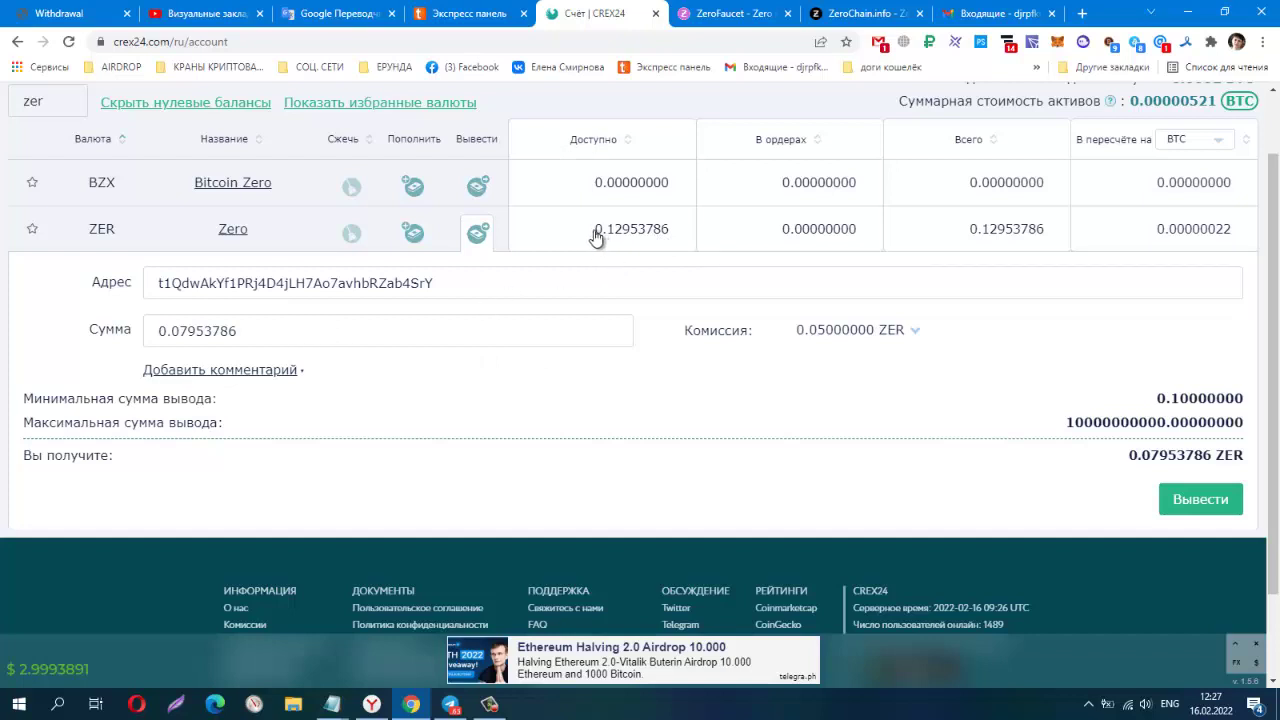
drag(596, 236, 668, 240)
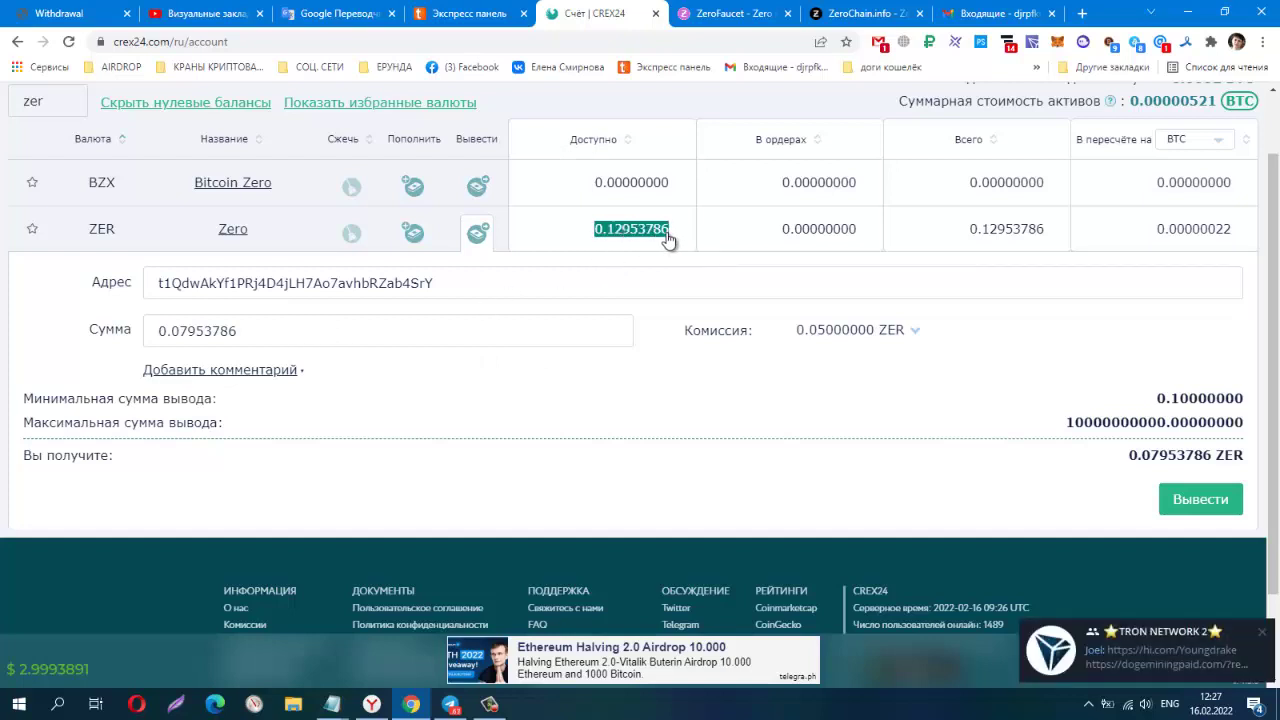
click(672, 342)
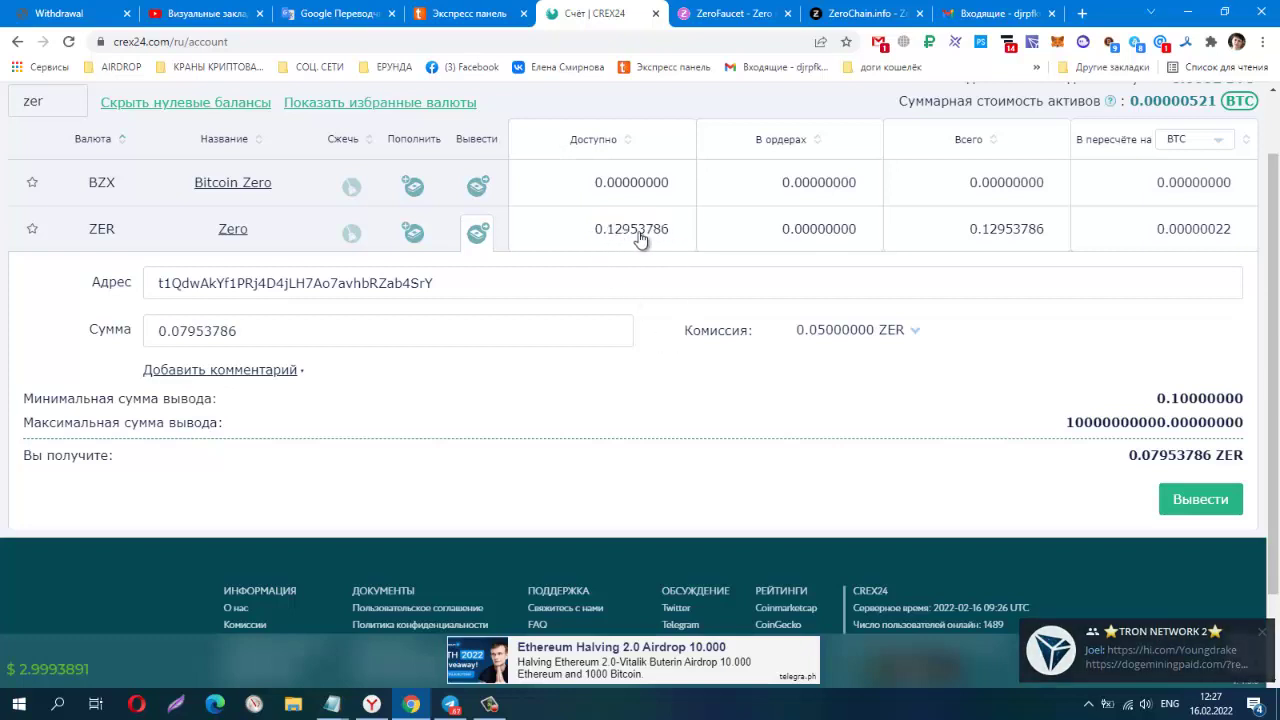
drag(594, 232, 662, 236)
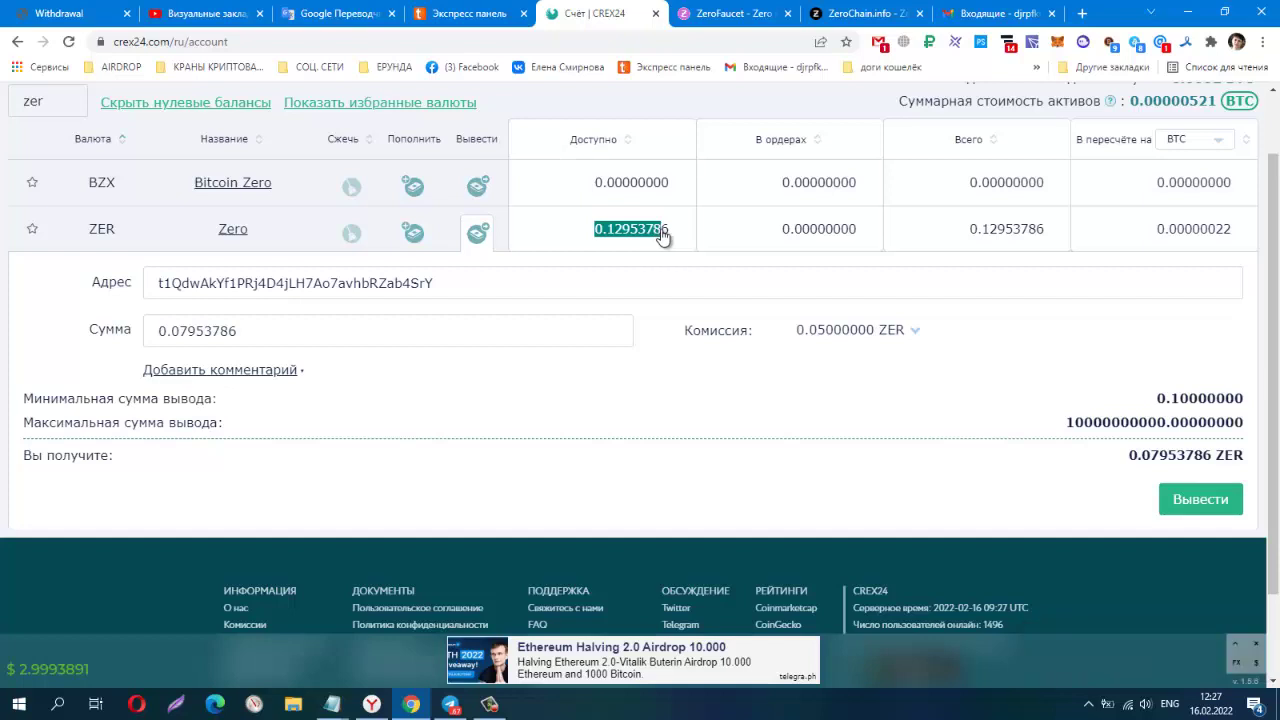
right_click(641, 228)
click(662, 243)
Set the withdrawal amount to 0.07953786 ZER and submit the request.
click(493, 329)
key(BackSpace)
key(BackSpace)
key(BackSpace)
key(BackSpace)
key(BackSpace)
key(BackSpace)
key(BackSpace)
key(BackSpace)
key(BackSpace)
key(BackSpace)
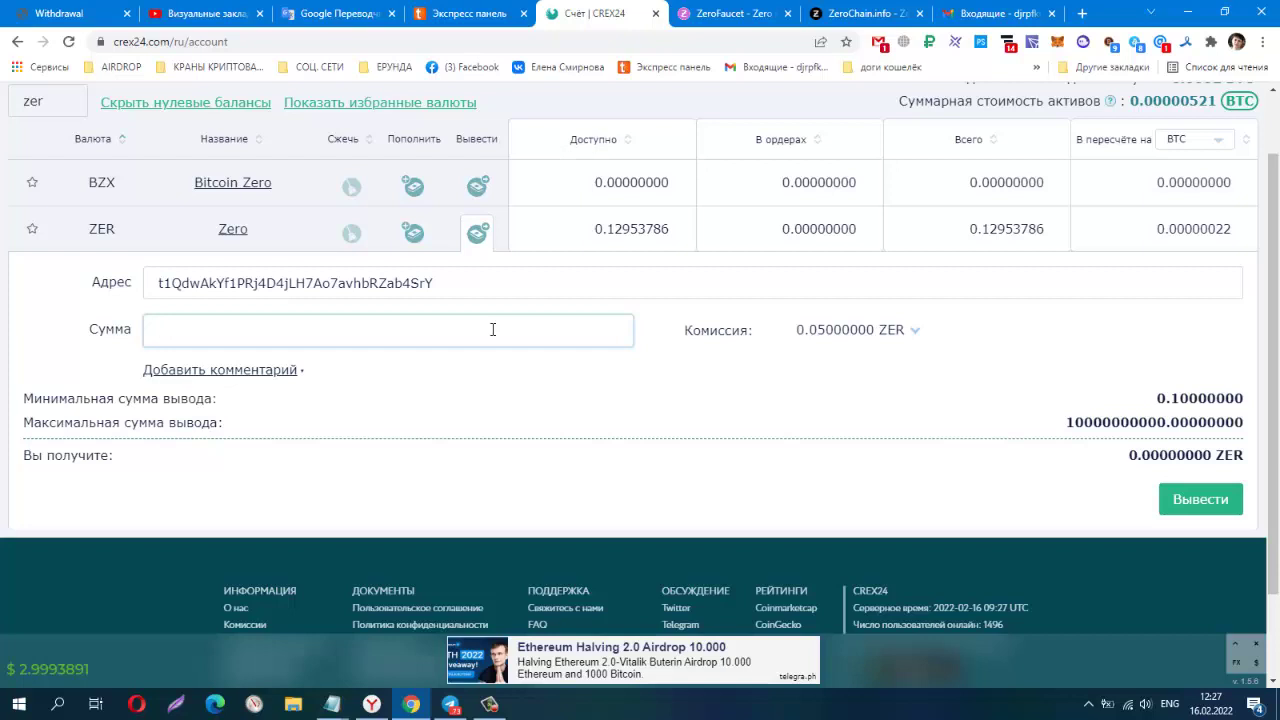
right_click(491, 330)
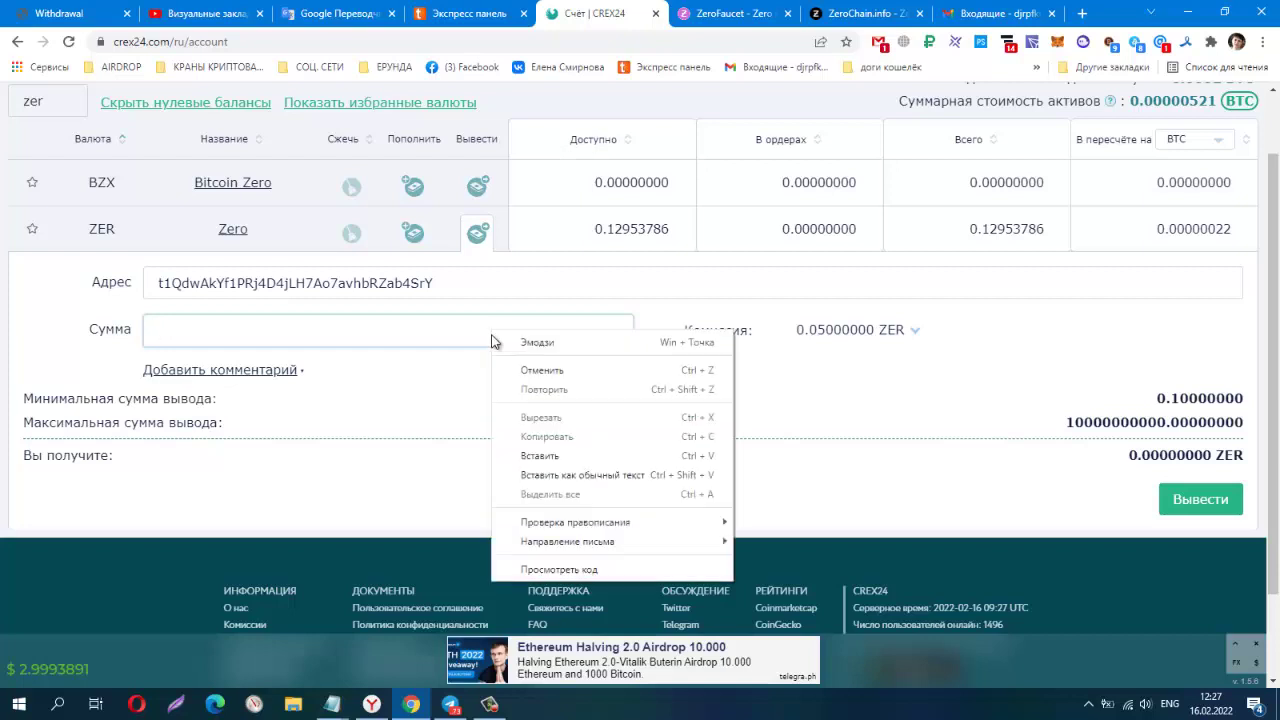
click(530, 457)
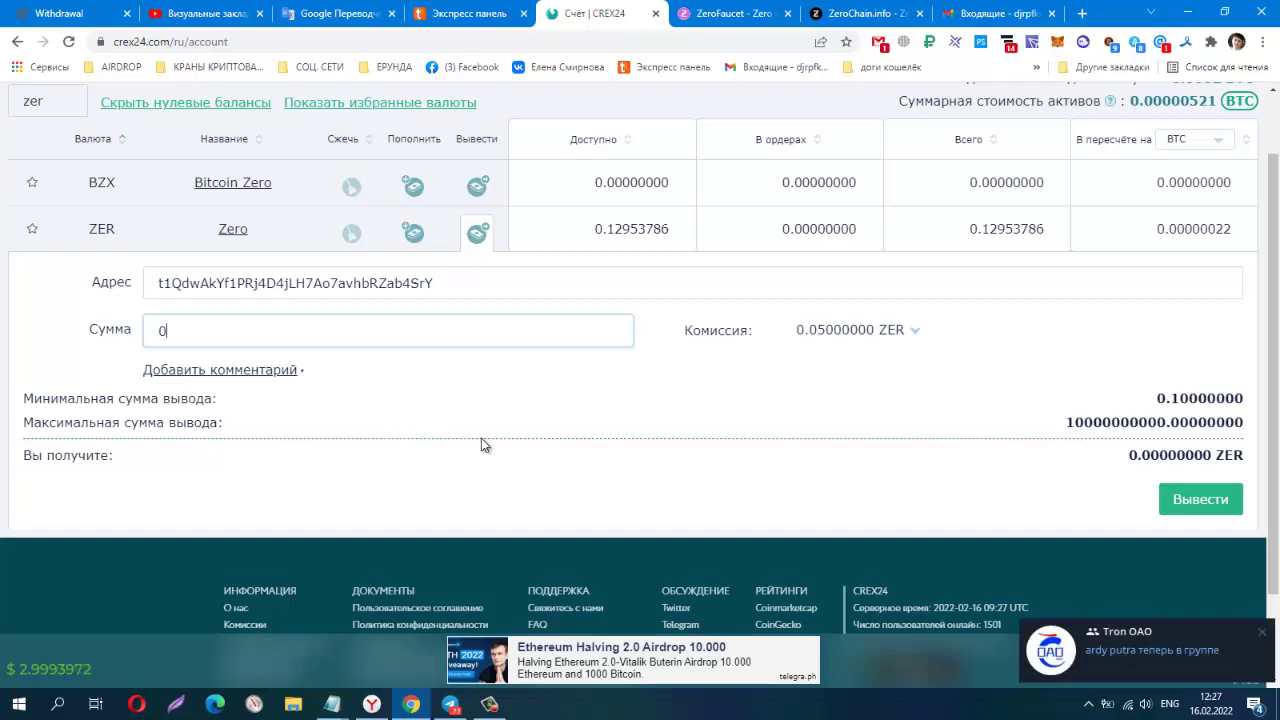
text(.129)
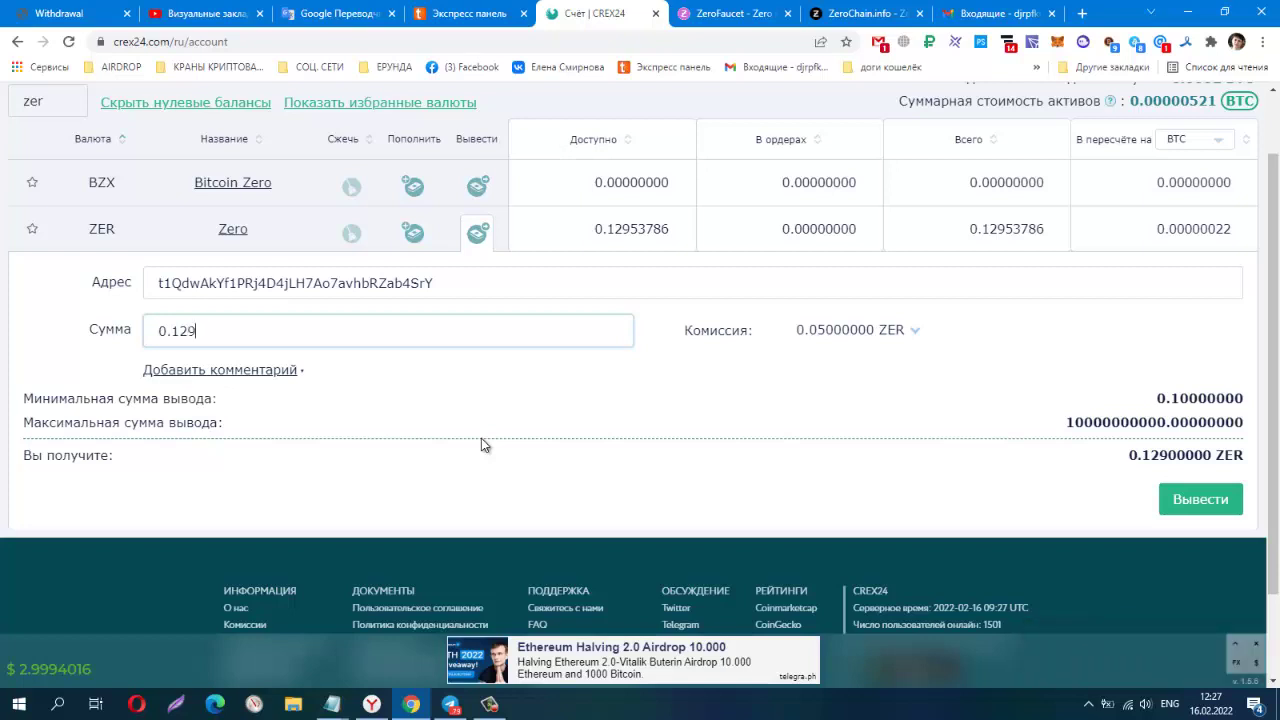
text(53785)
click(641, 229)
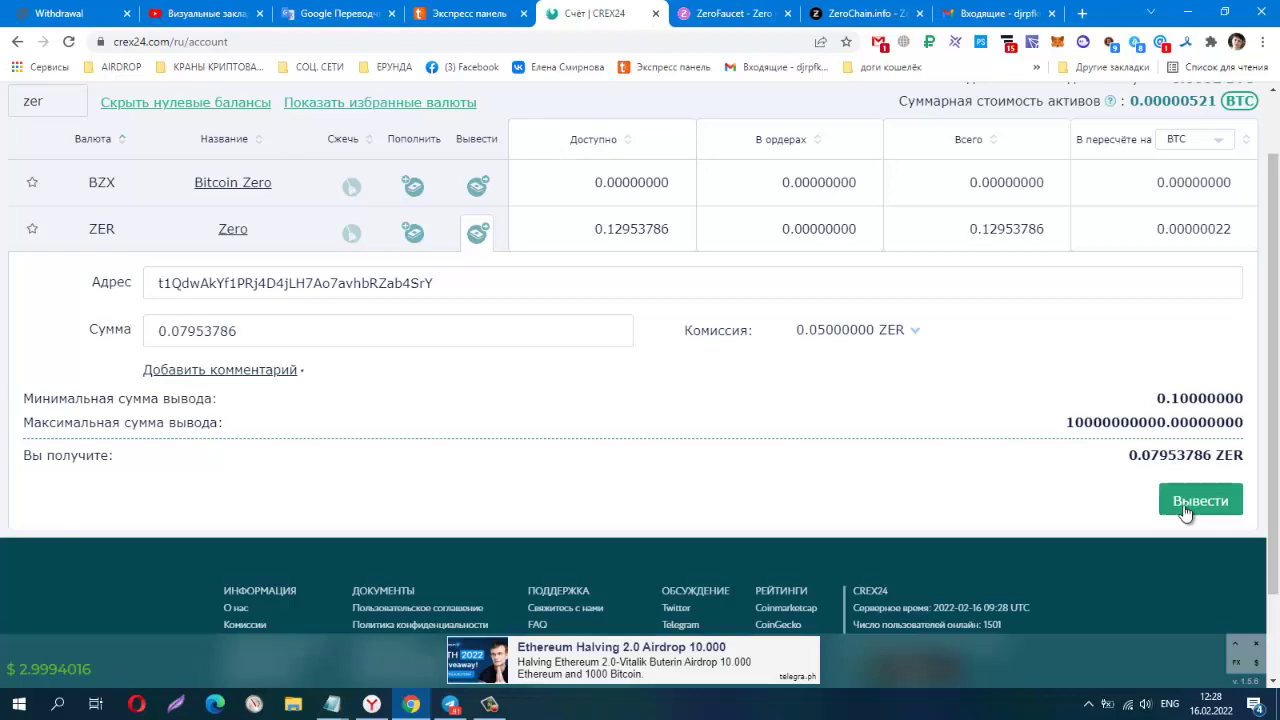
click(1175, 506)
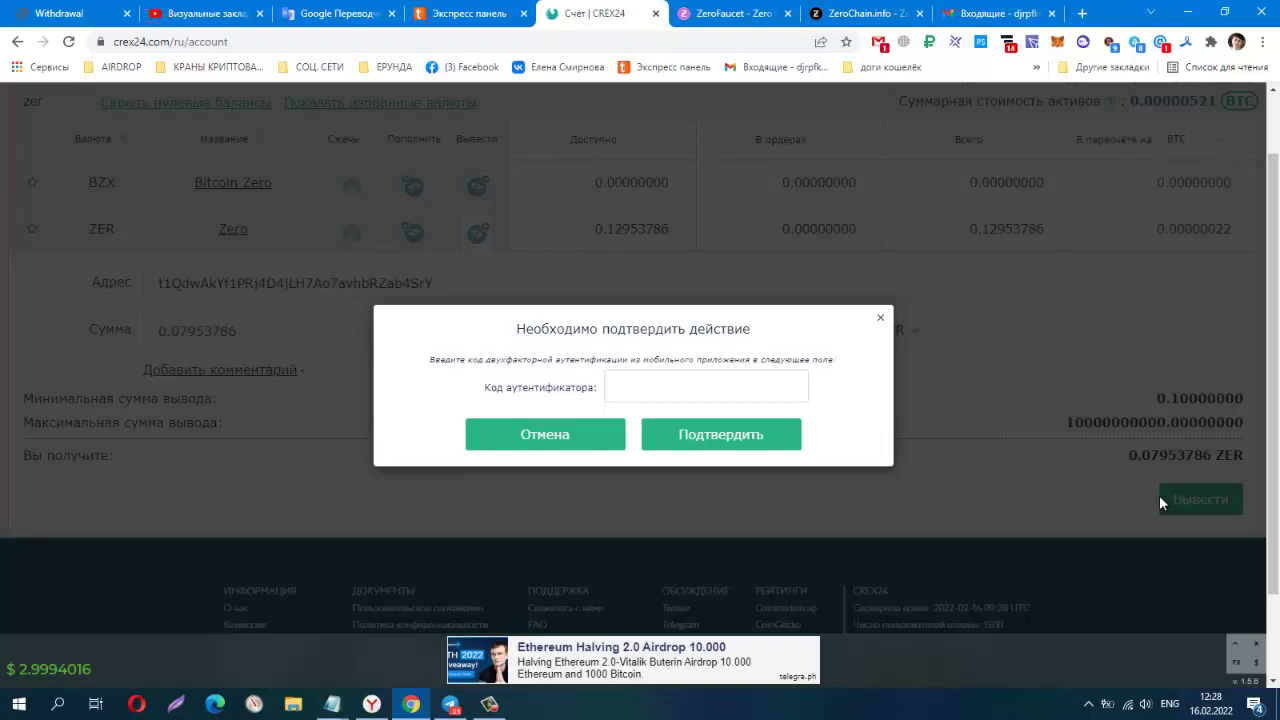
Confirm the withdrawal with the authenticator code; it fails the 0.10000000 ZER minimum.
click(764, 388)
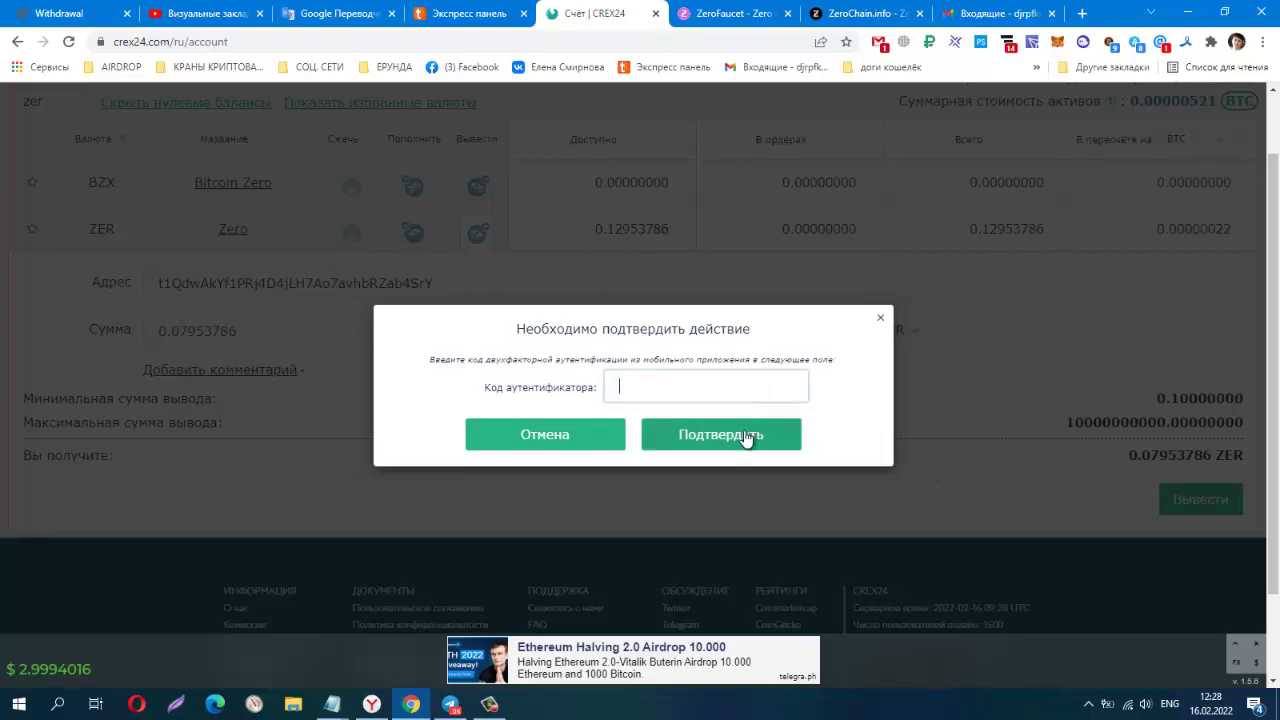
click(745, 436)
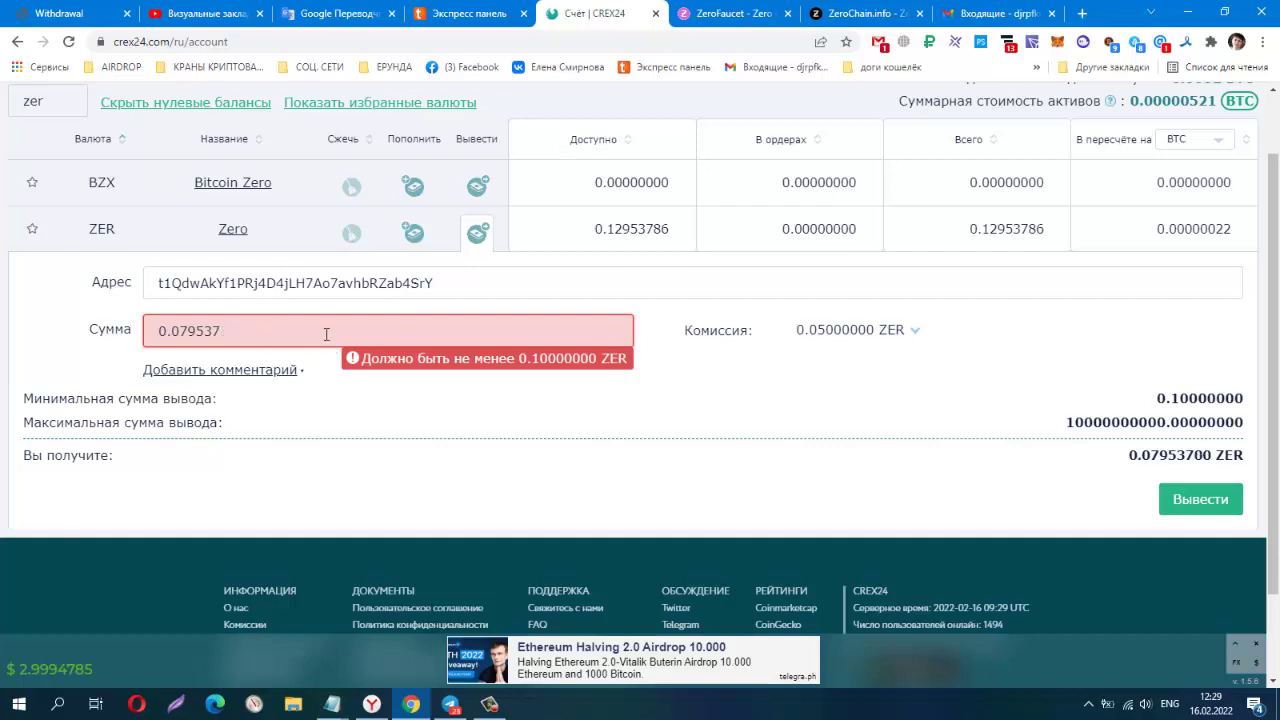
Change the withdrawal amount to 0.12953785 ZER and resubmit; the 0.17953785 ZER balance error appears.
key(BackSpace)
key(BackSpace)
key(BackSpace)
key(BackSpace)
key(BackSpace)
key(BackSpace)
key(BackSpace)
key(BackSpace)
text(0.129)
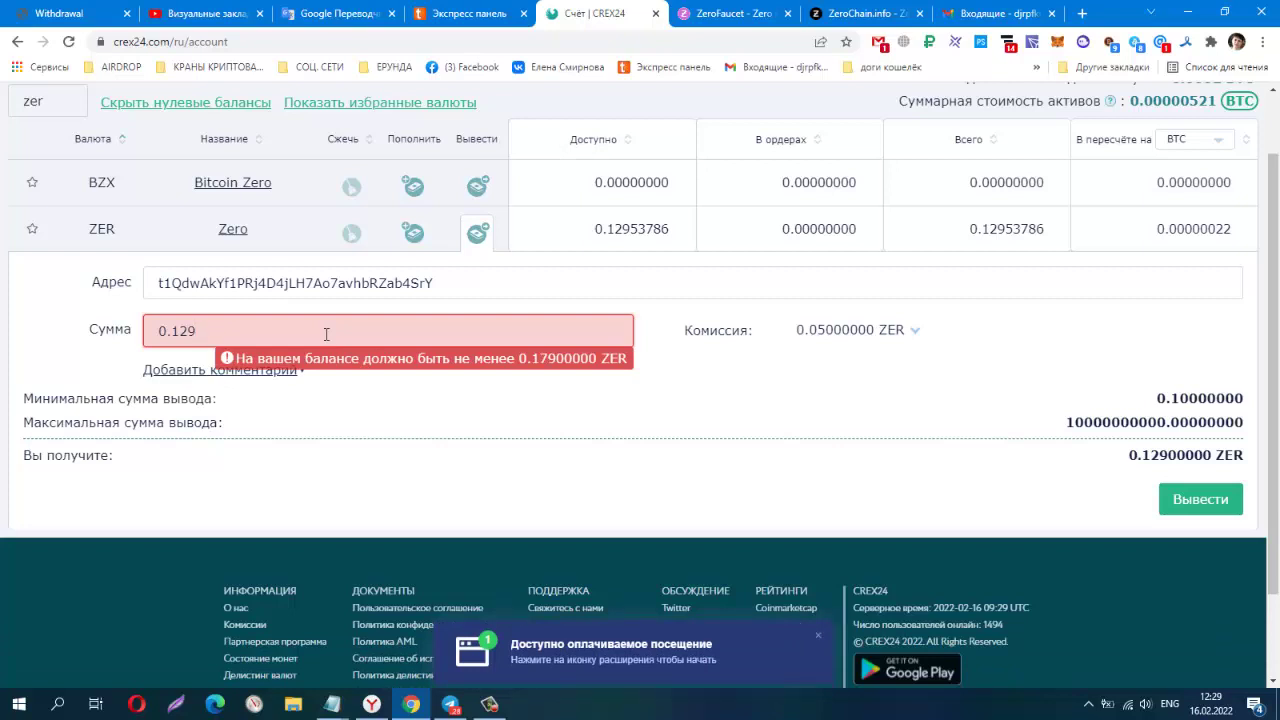
text(53)
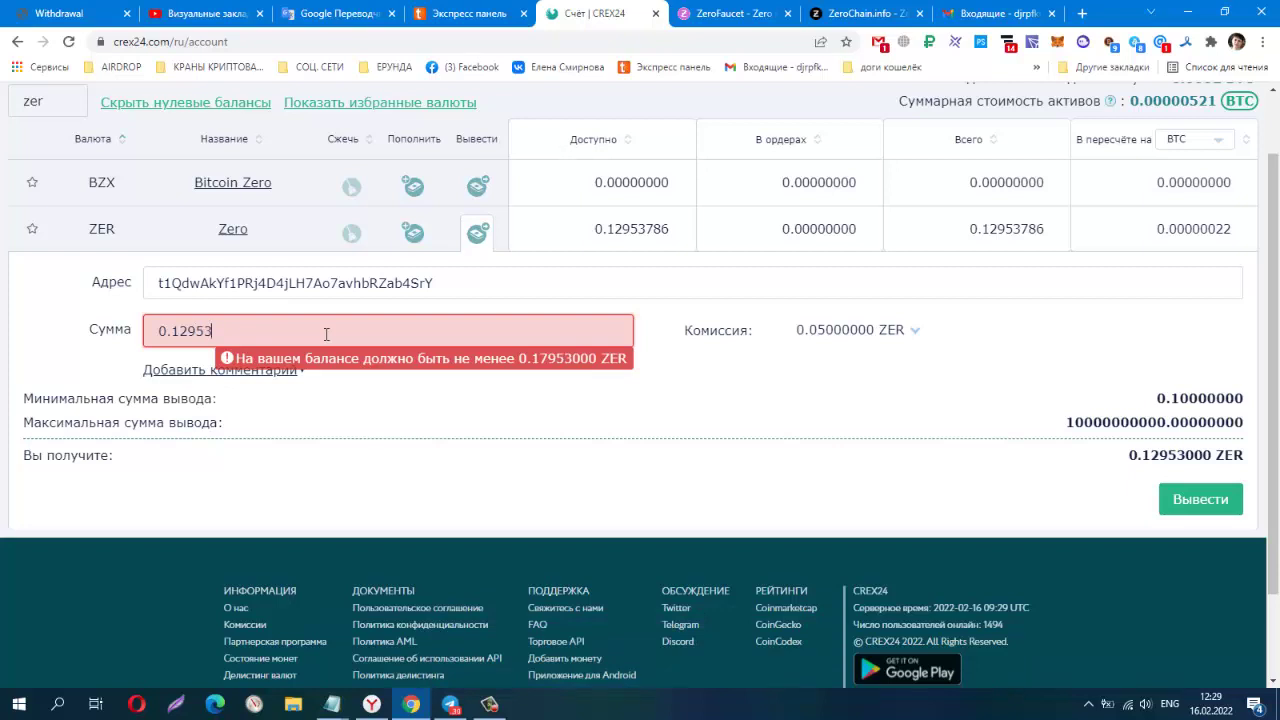
text(785)
click(1178, 502)
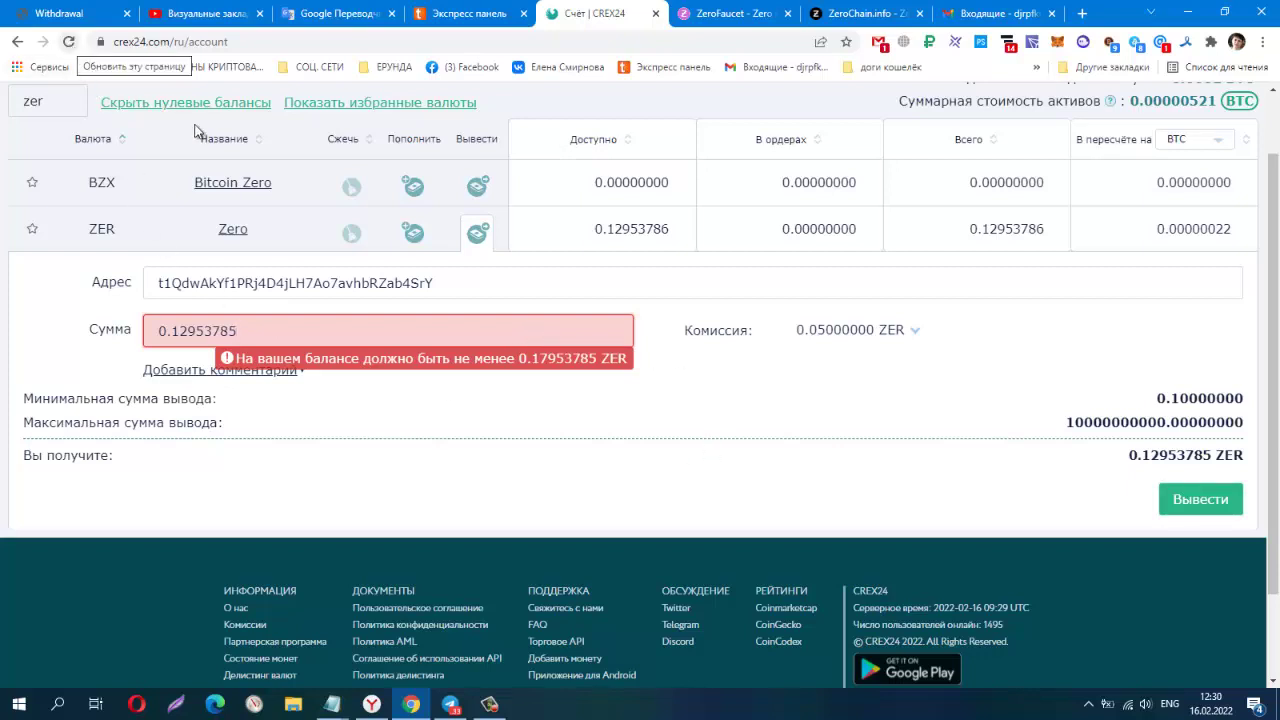
Reload the CREX24 account page and open the ZER withdrawal form by searching 'zer'.
click(73, 46)
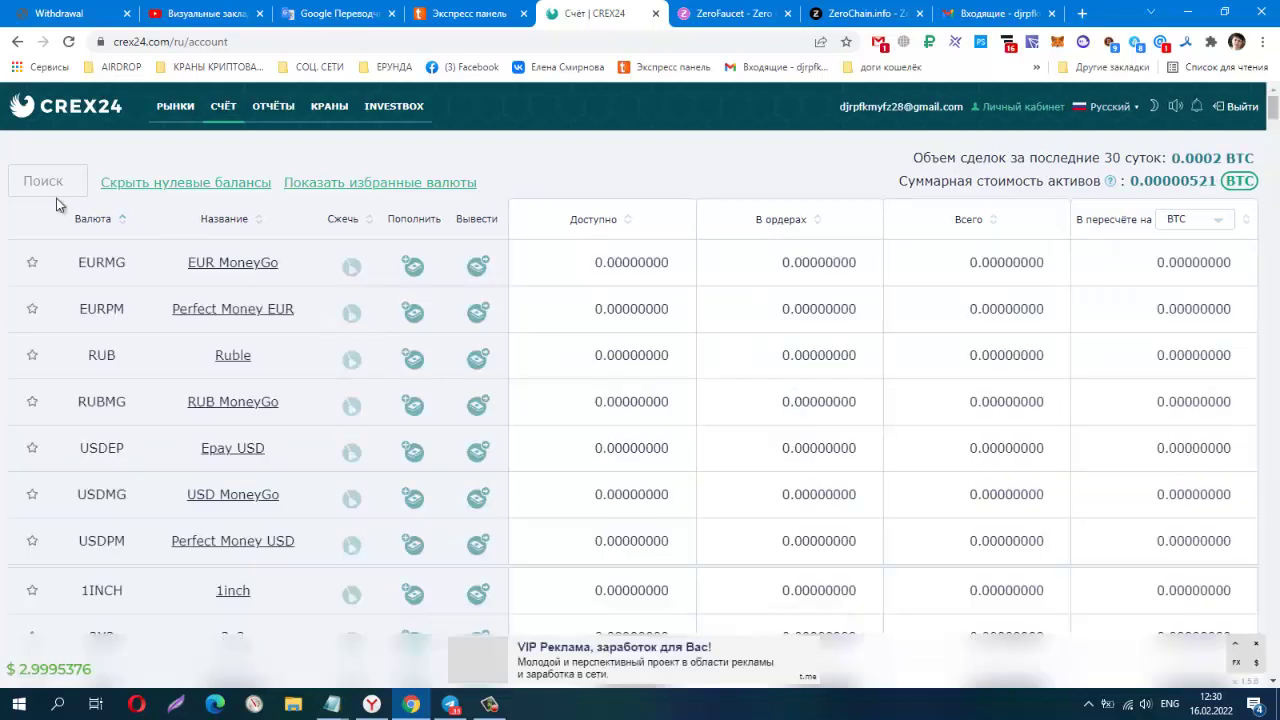
click(57, 178)
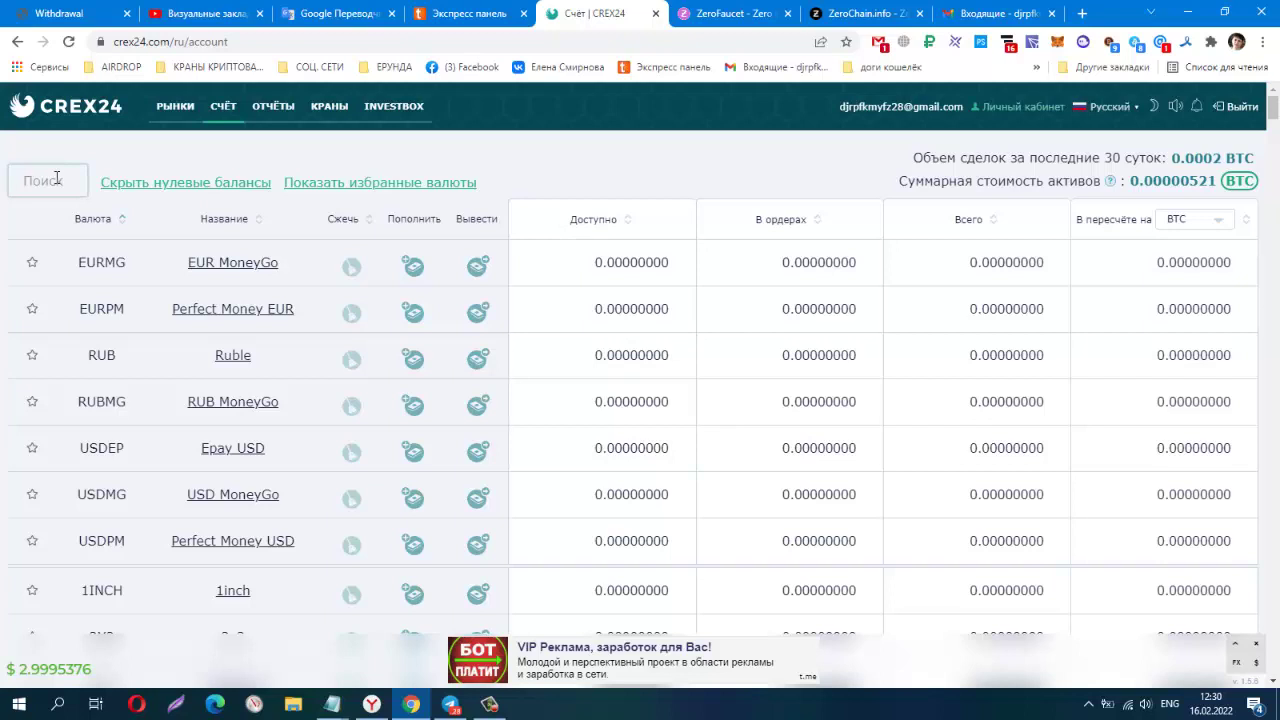
text(zer)
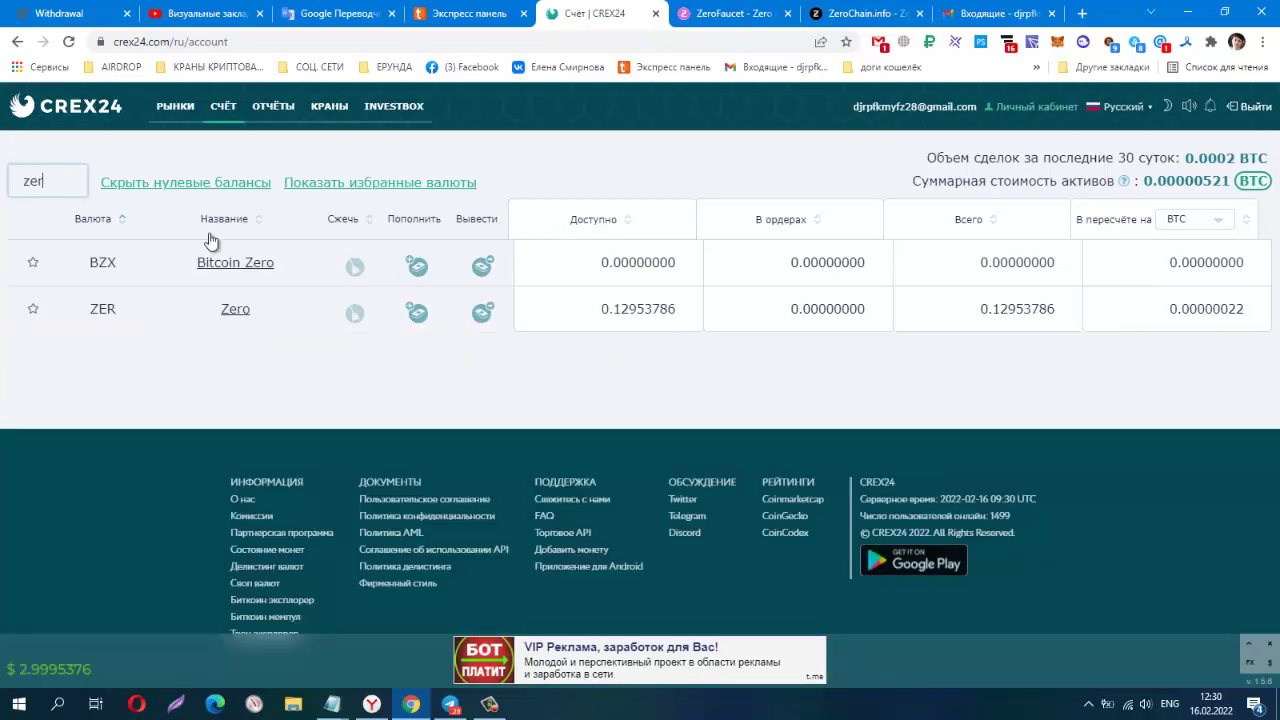
click(483, 313)
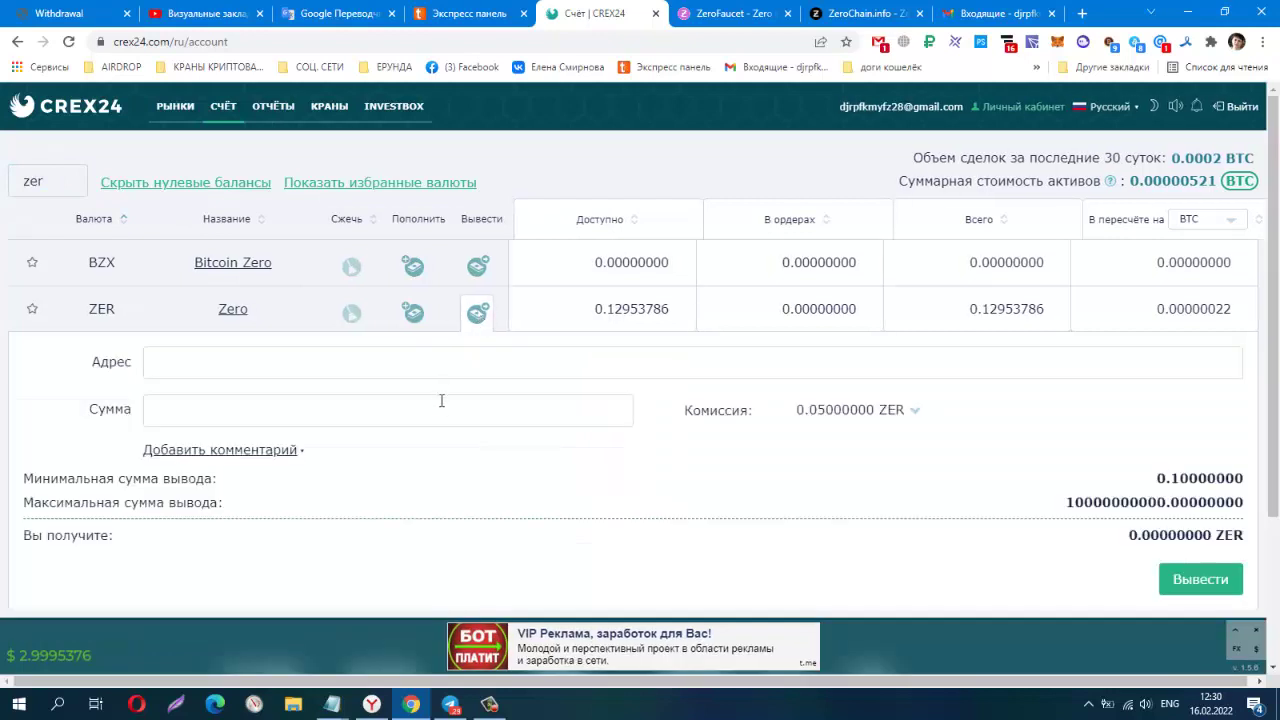
Enter 0.12953786 ZER as the amount and bring up the ZeroChain wallet page.
click(438, 415)
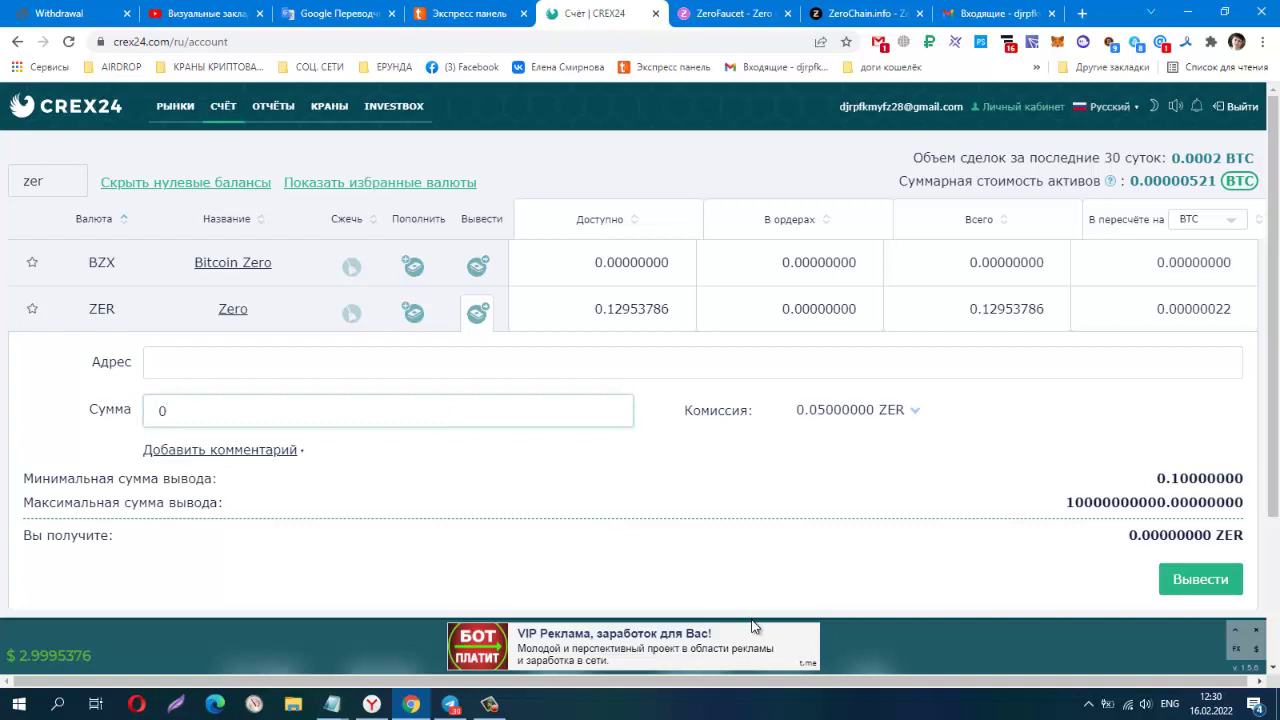
text(0.129537)
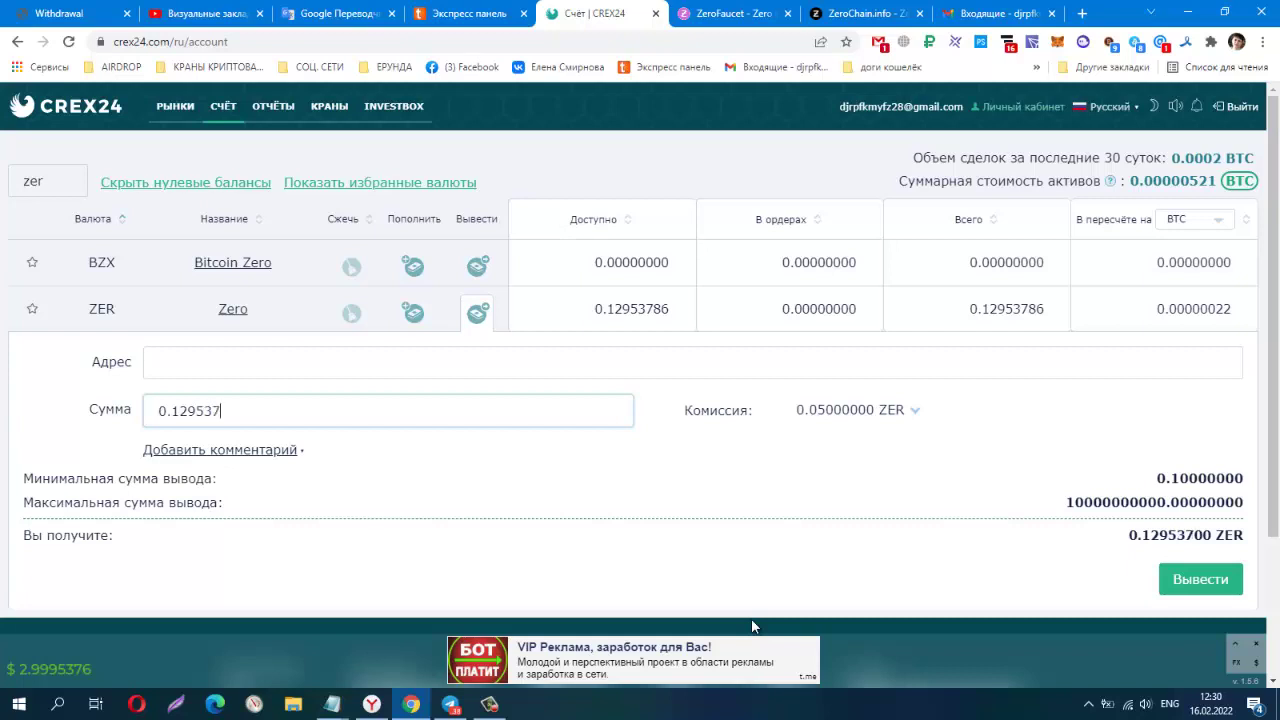
text(86)
click(812, 13)
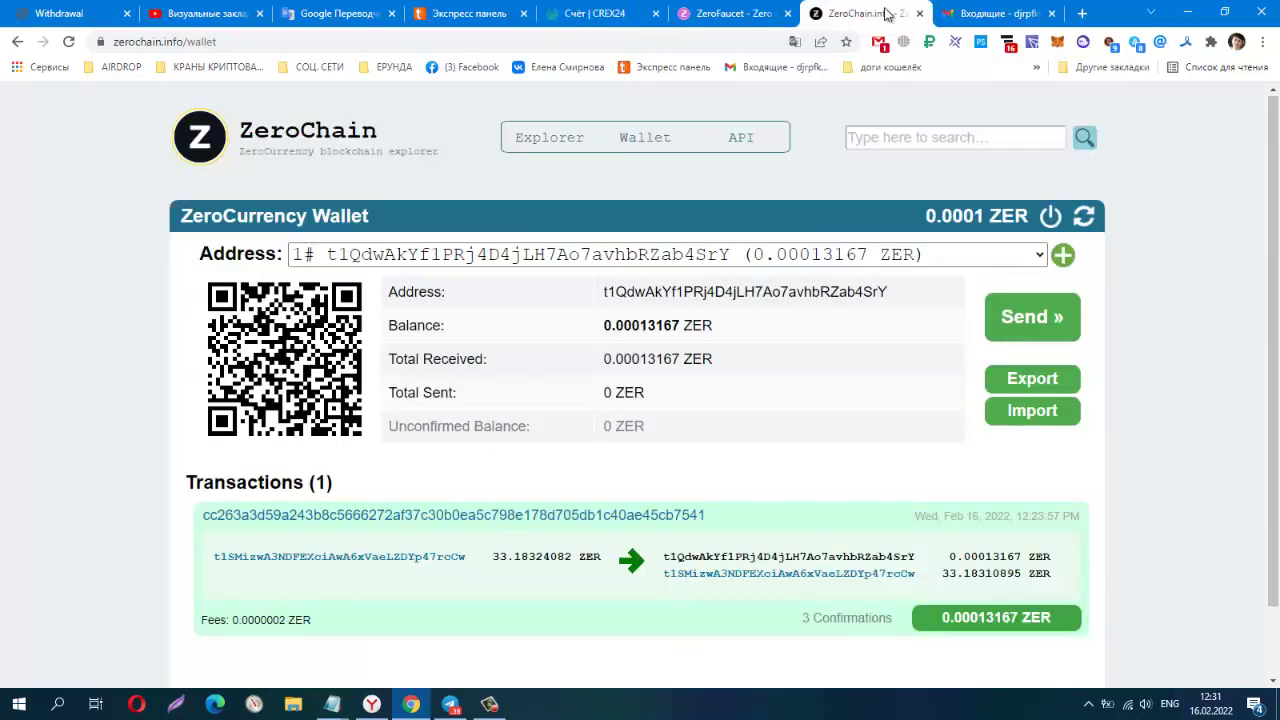
Copy the ZeroChain receiving address and go back to the CREX24 withdrawal form.
double_click(744, 290)
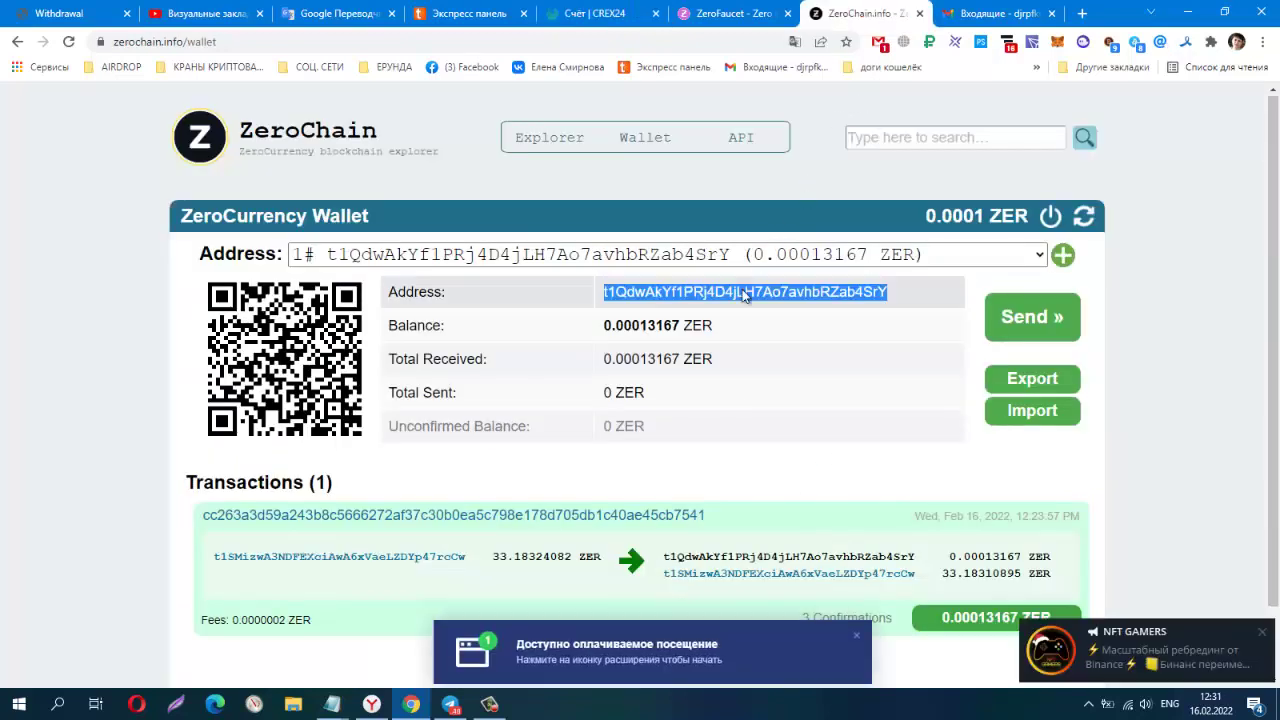
right_click(744, 290)
click(754, 300)
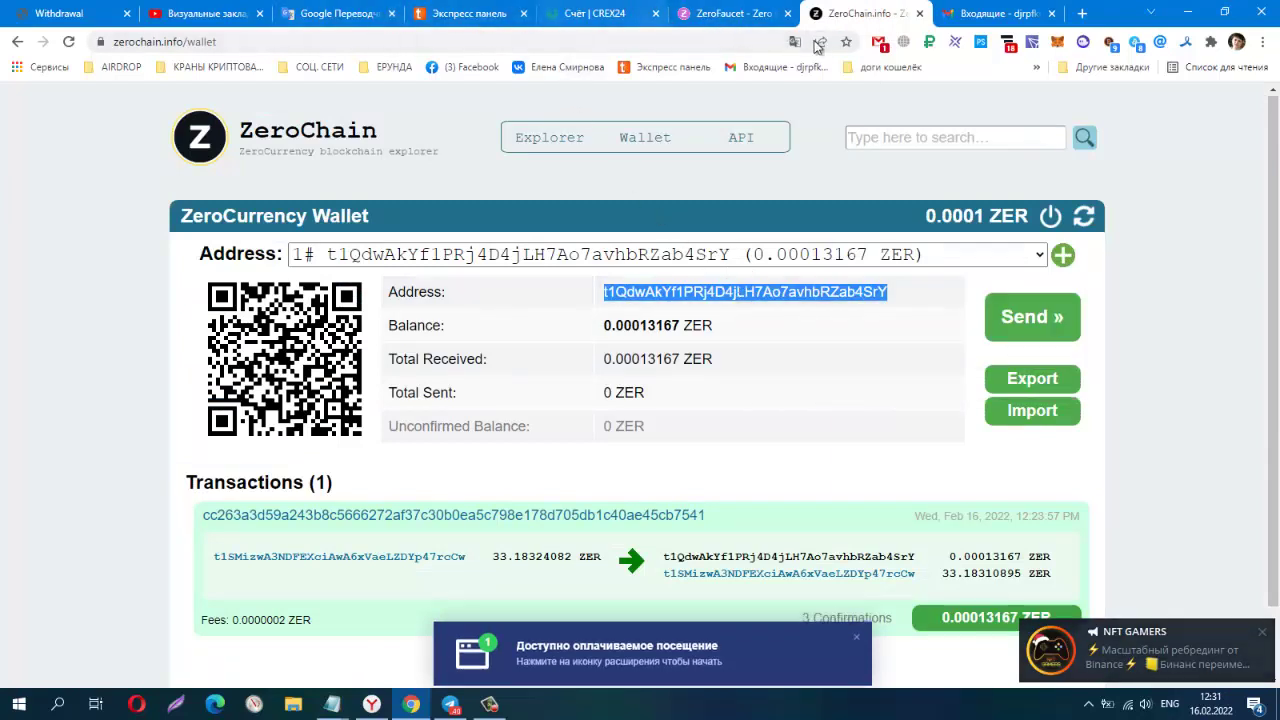
click(590, 13)
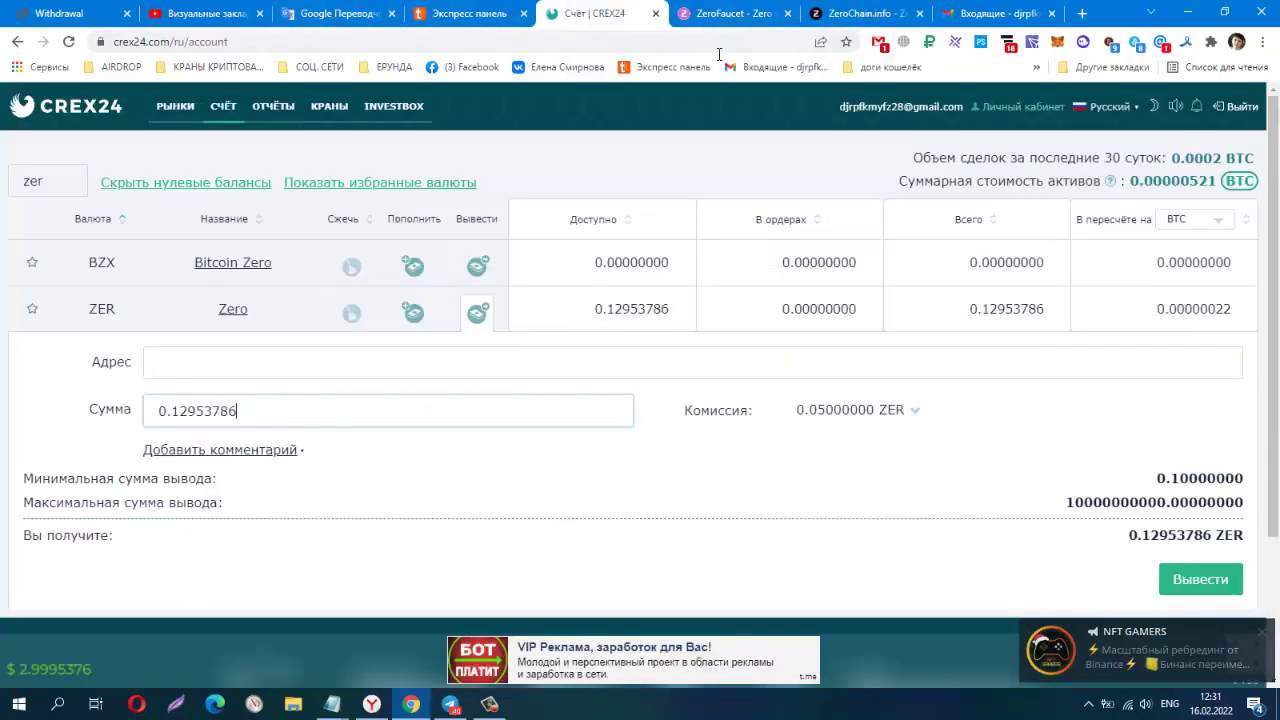
Paste the wallet address, submit 0.12953786 ZER (rejected, 0.17953786 needed), and return to ZeroChain.
right_click(406, 370)
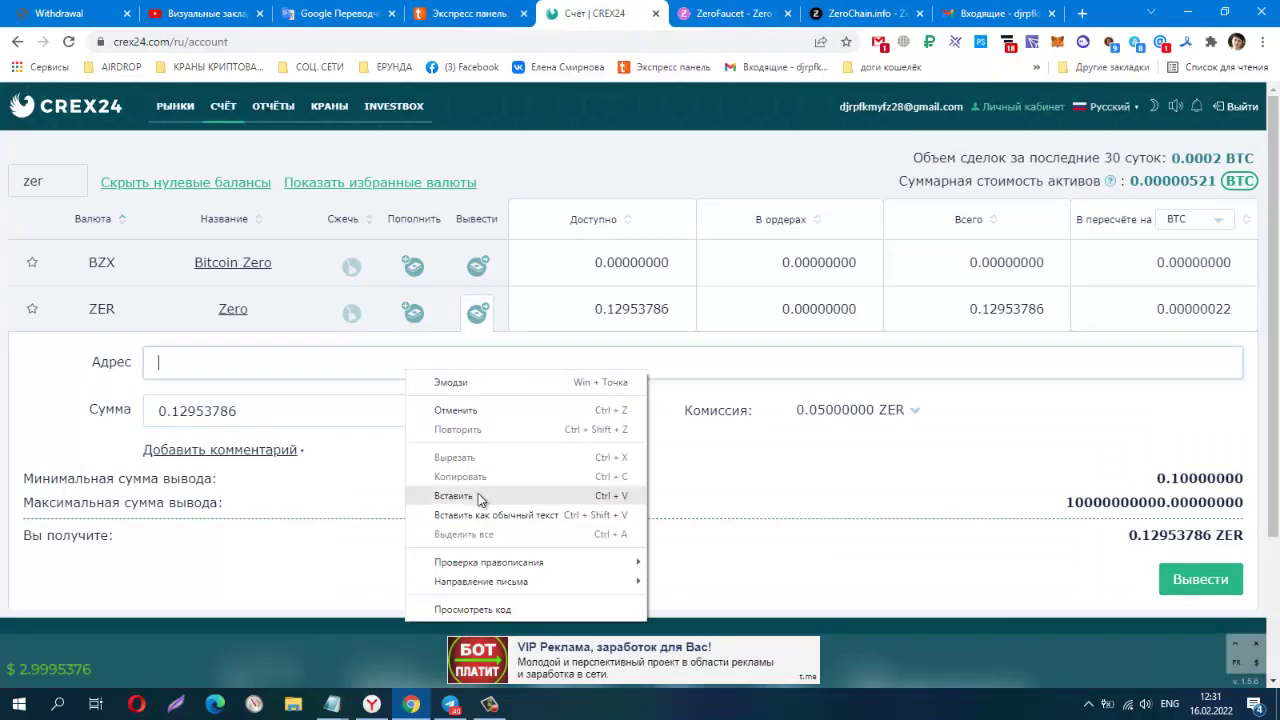
click(480, 499)
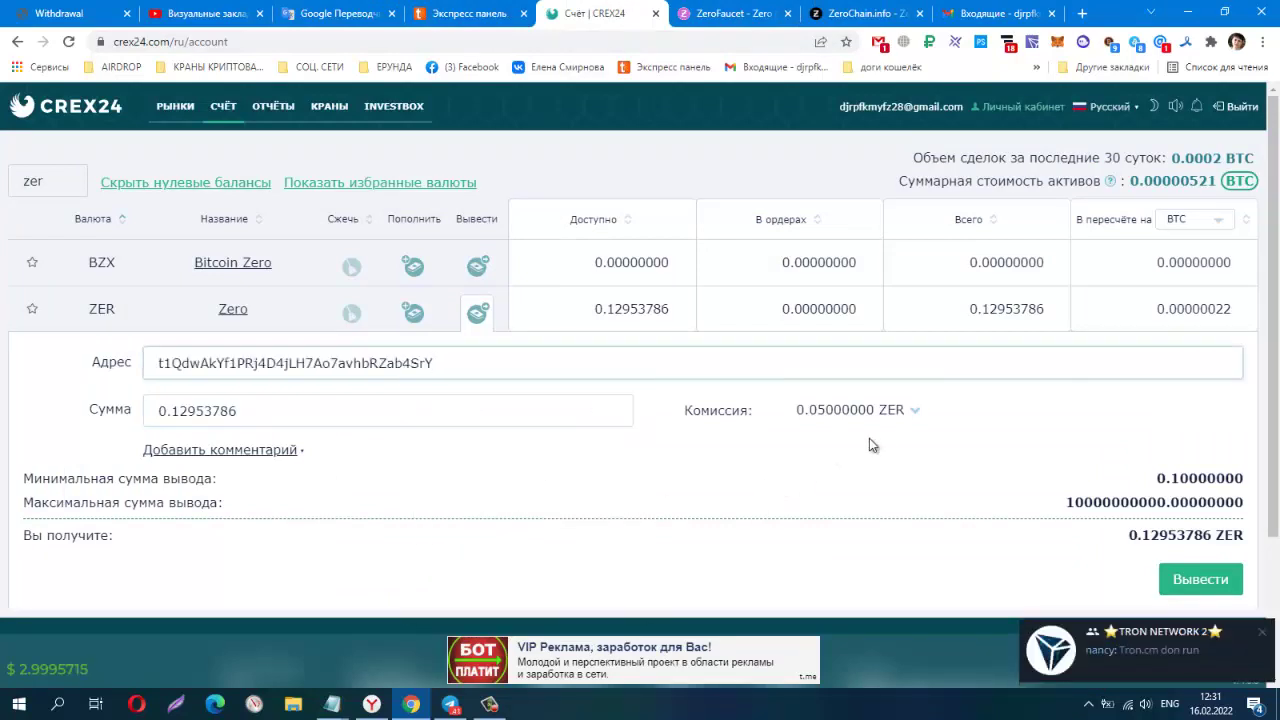
click(1231, 588)
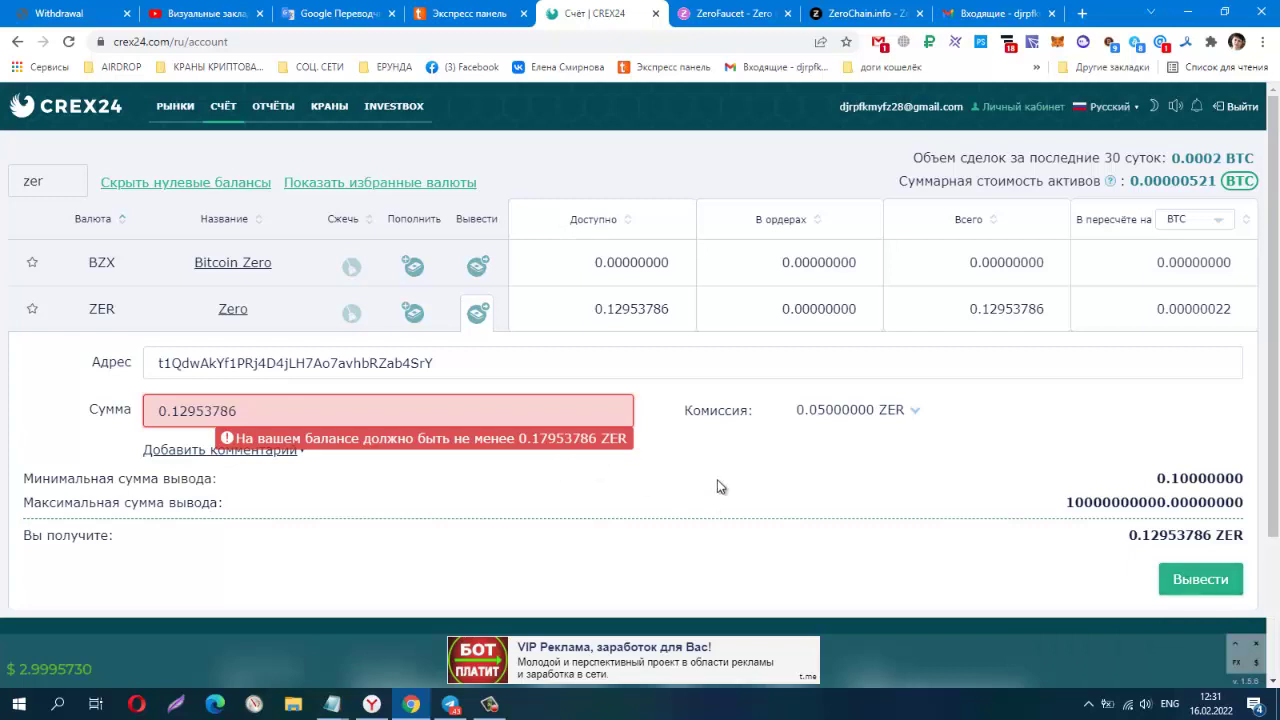
click(873, 16)
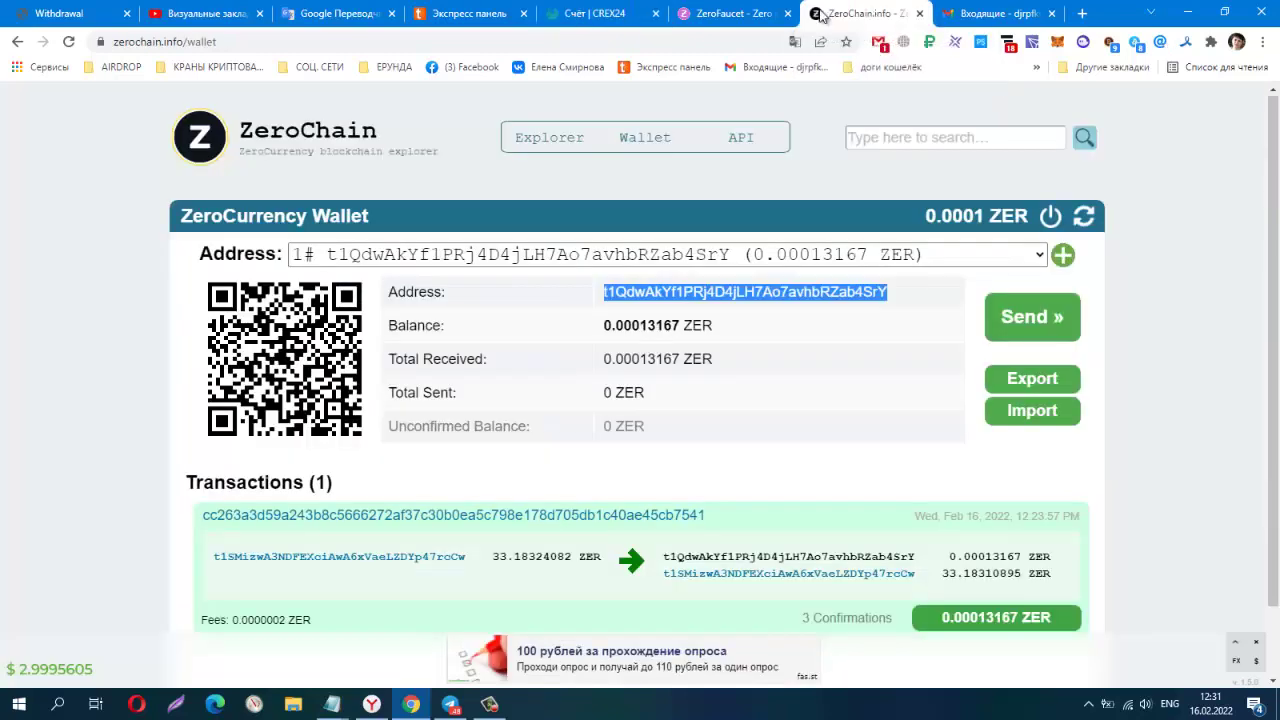
Claim a 9,248 Zatoshi reward via Get Zero, Fly to Sky, Take ZERO, then Return Home.
click(737, 15)
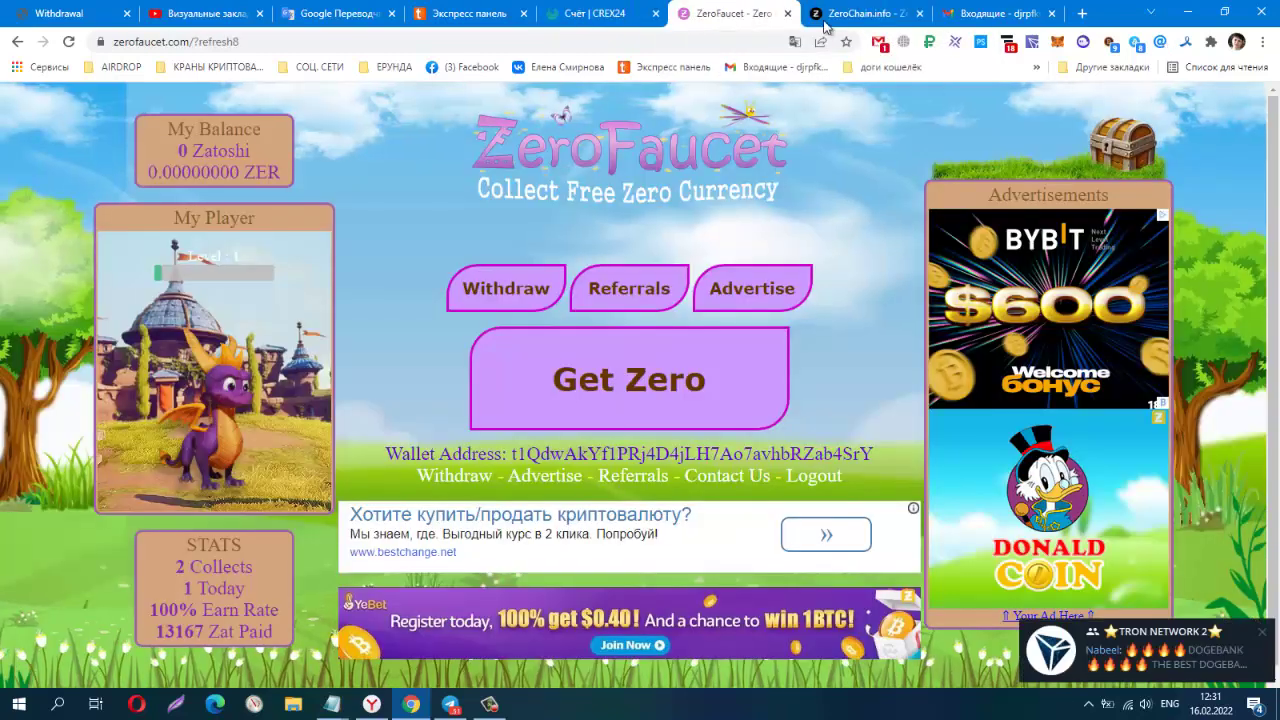
click(655, 380)
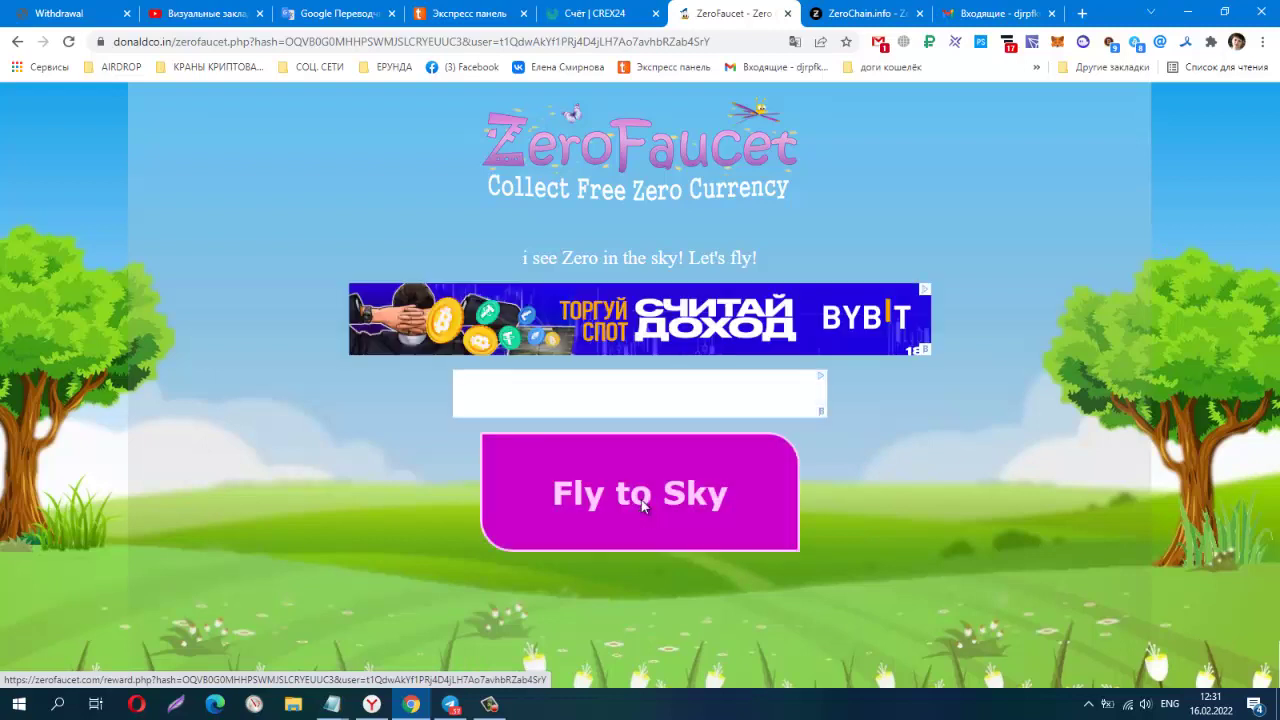
click(641, 503)
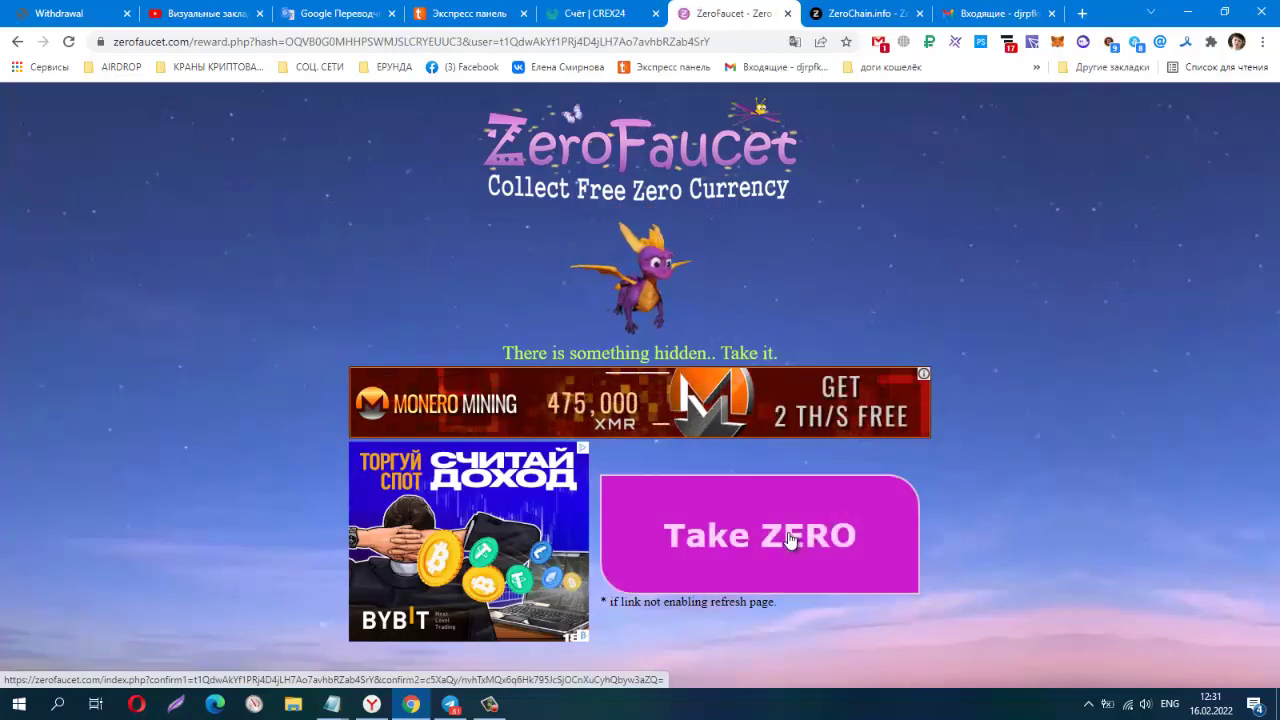
click(789, 538)
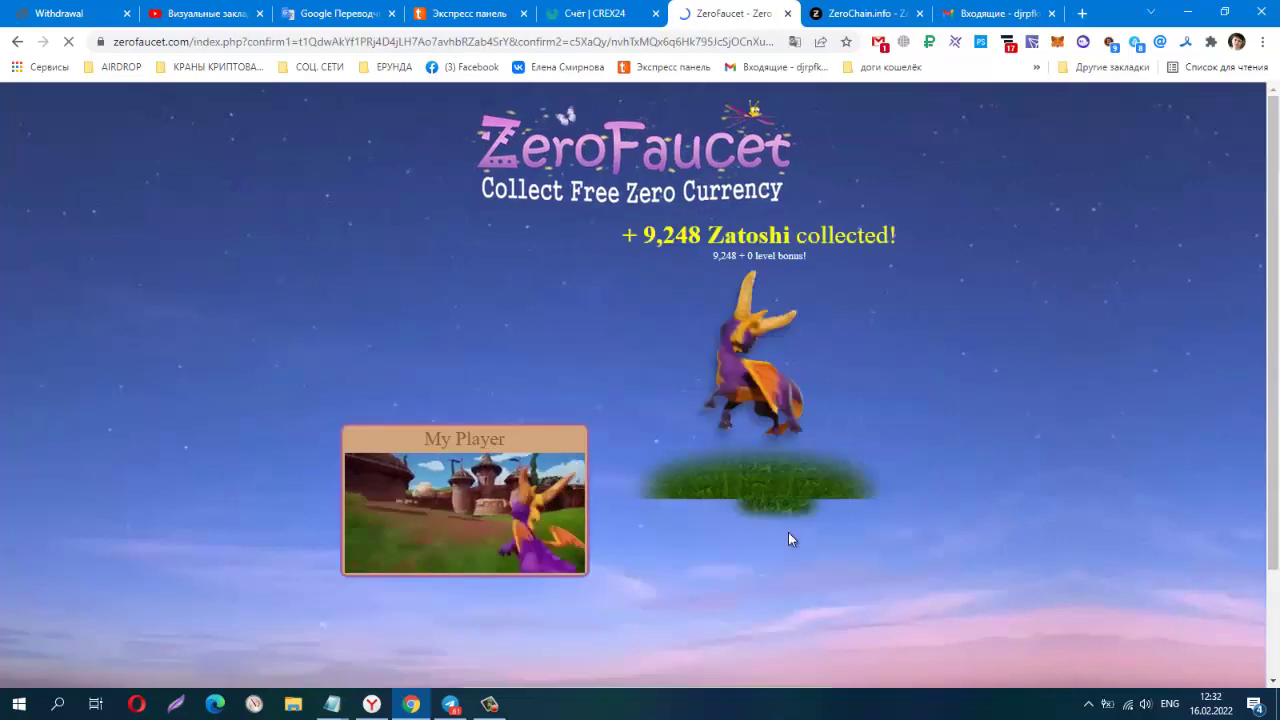
scroll(1024, 383, down, 1)
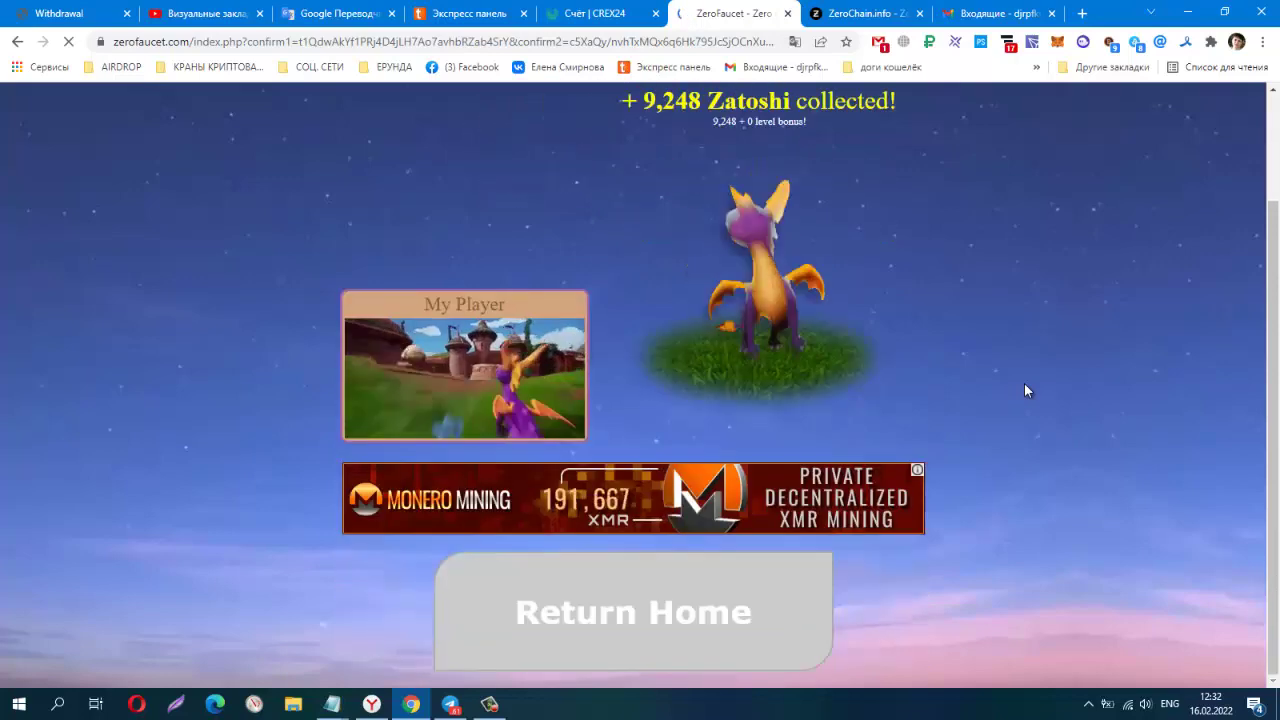
click(628, 614)
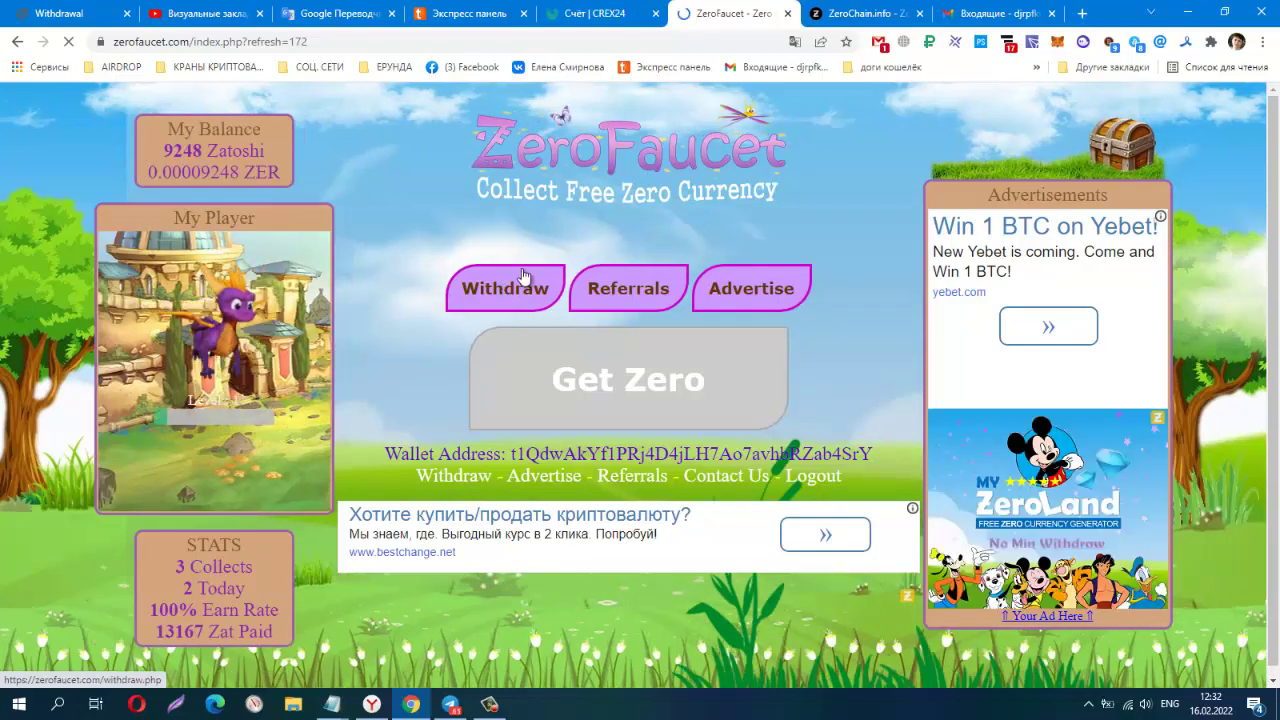
Open the faucet Withdraw page, then begin a new Get Zero claim.
click(518, 303)
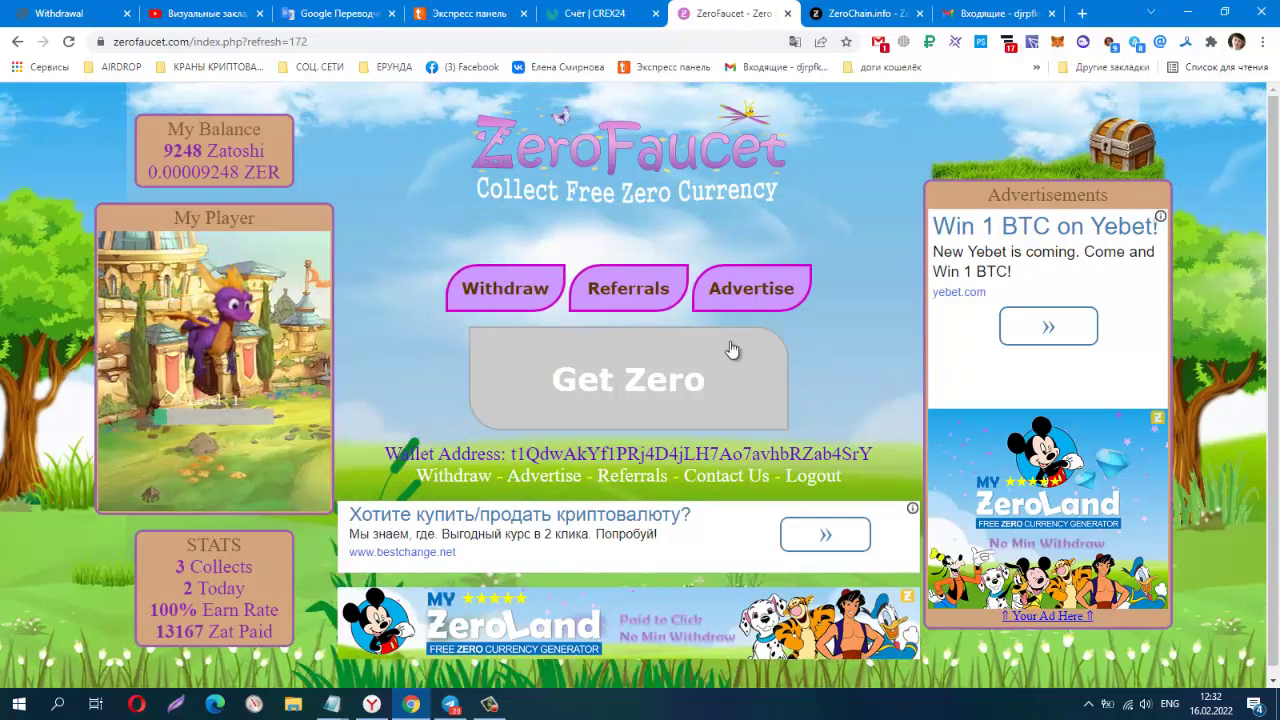
click(612, 382)
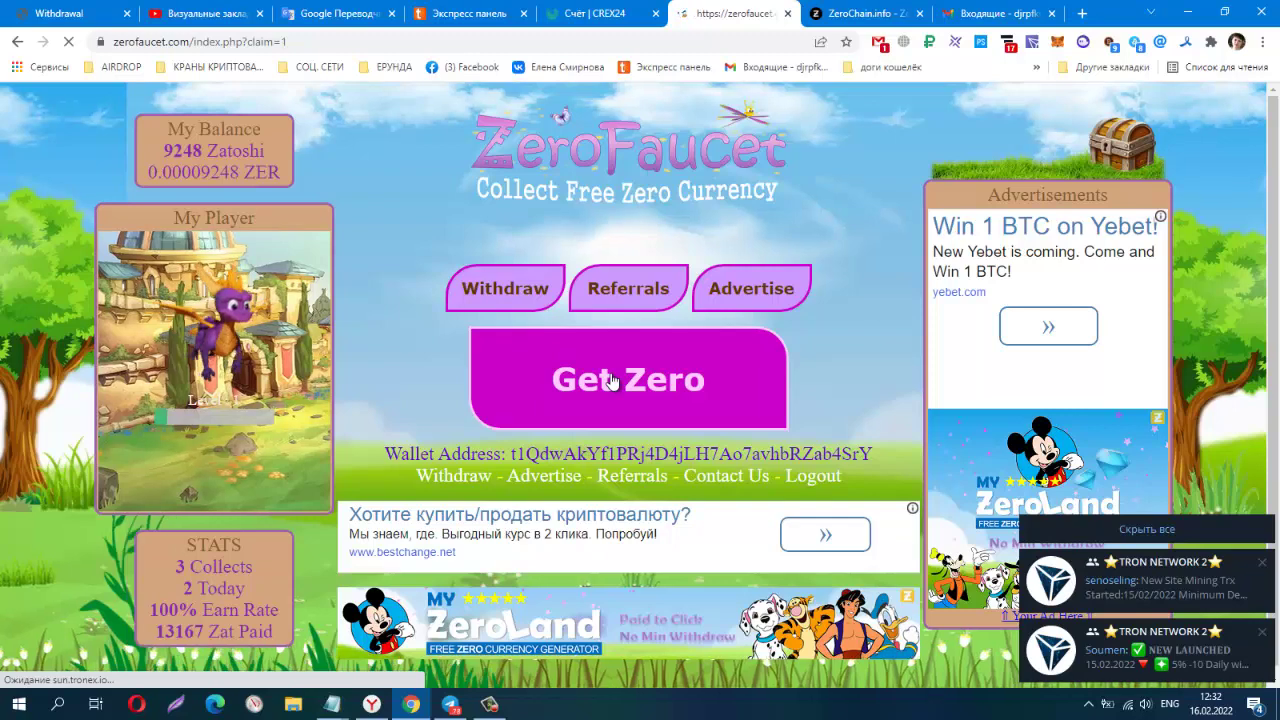